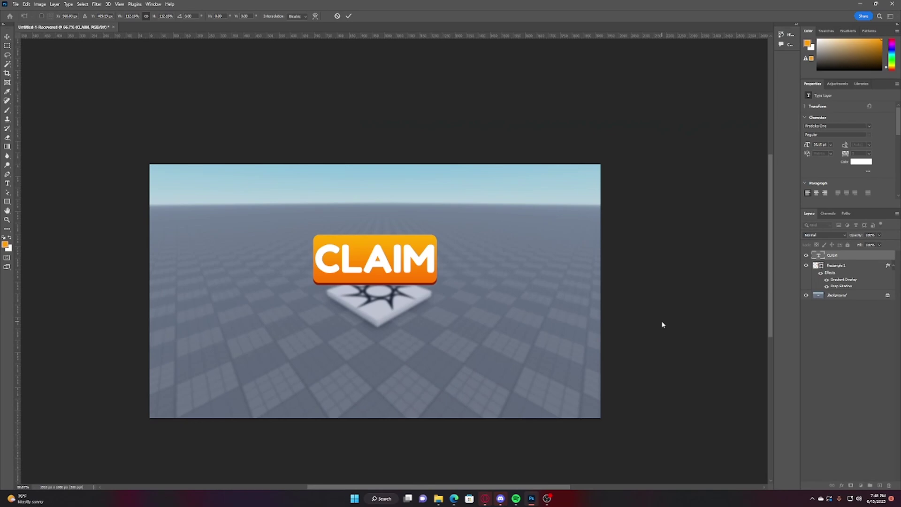
Duplicate the CLAIM button, text and rectangle, to just below the original.
key("ctrl+plus")
key("ctrl+plus")
key("ctrl+plus")
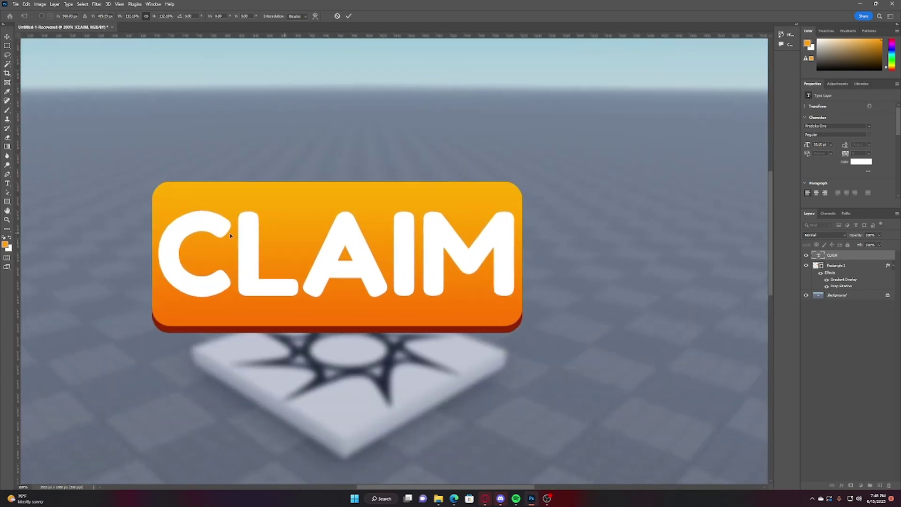
scroll(653, 232, "down", 3)
left_click(837, 267, "shift")
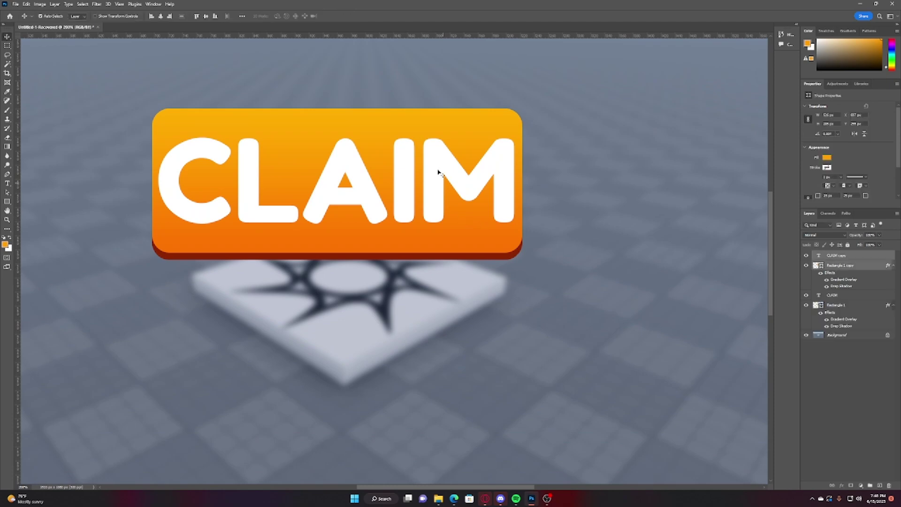
left_click_drag(439, 157, 439, 333)
Shrink the lower CLAIM text and centre it horizontally within its button.
left_click(838, 255)
left_click_drag(516, 358, 442, 339)
left_click(819, 266, "ctrl")
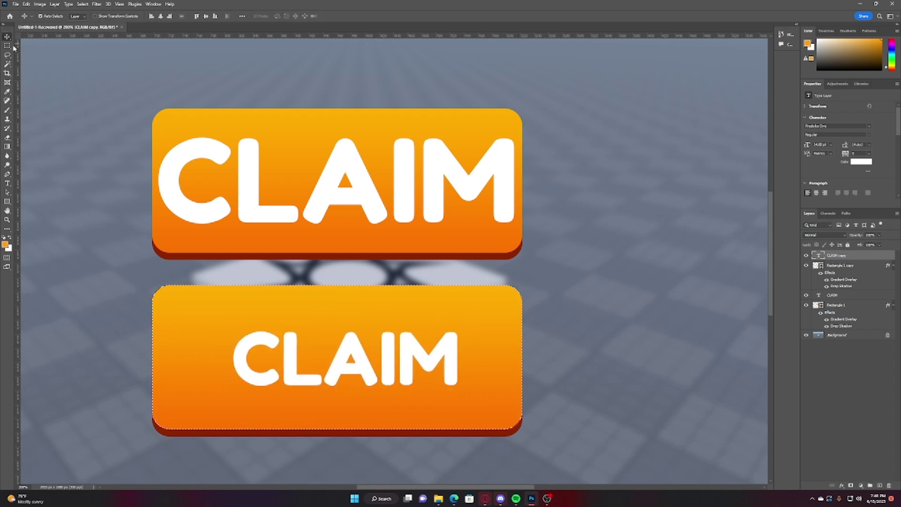
left_click(160, 17)
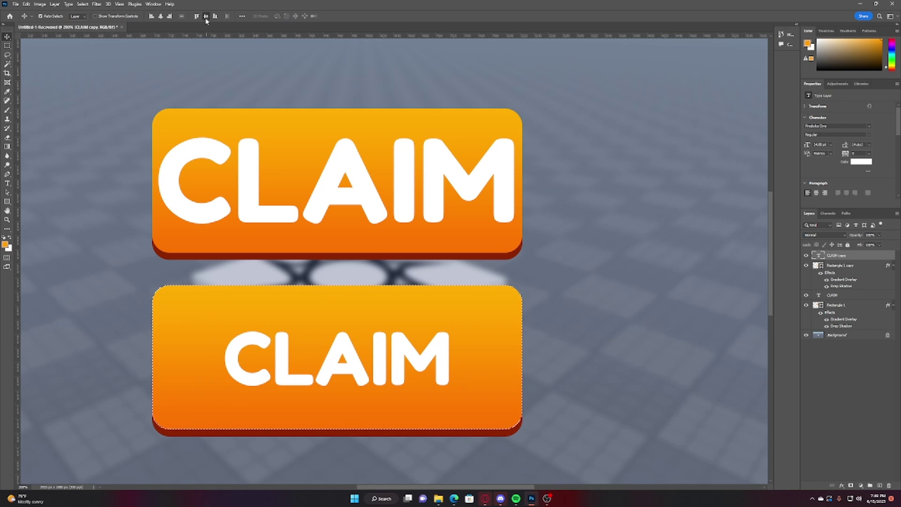
key("ctrl+d")
Give the lower CLAIM text a 6 px dark red stroke outline.
right_click(844, 259)
left_click(798, 182)
left_click(349, 378)
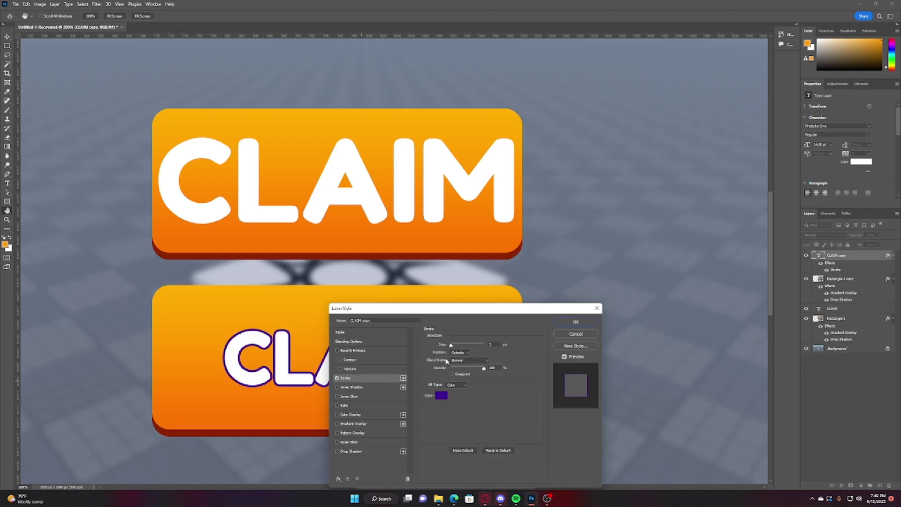
left_click_drag(452, 346, 453, 345)
left_click(441, 396)
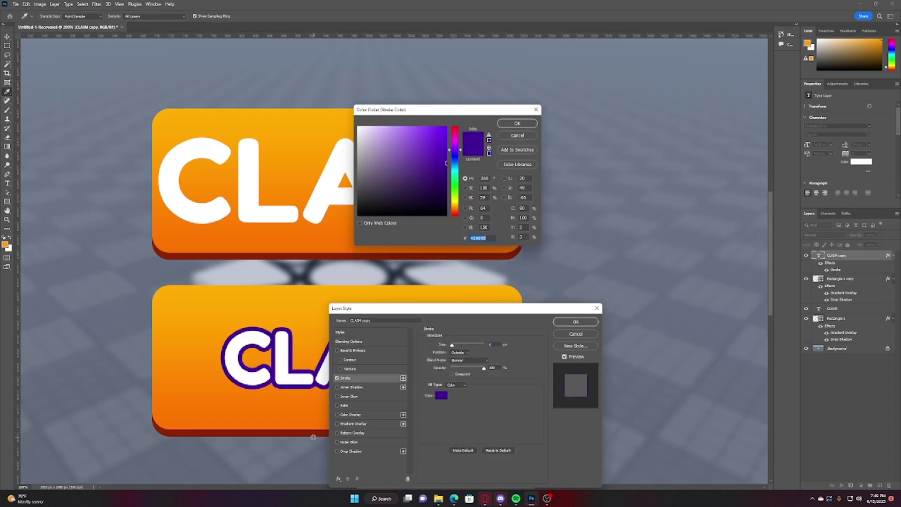
left_click(308, 433)
key("Return")
key("Return")
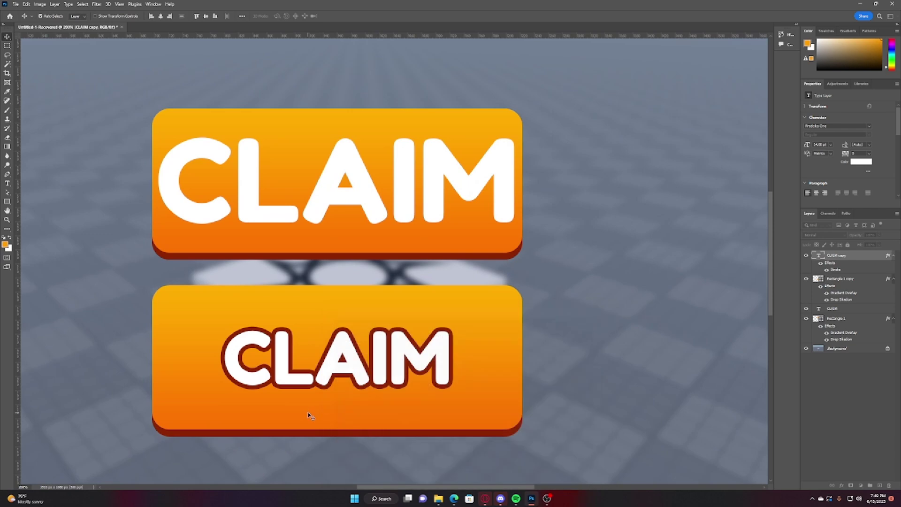
key("ctrl+minus")
key("ctrl+minus")
key("ctrl+plus")
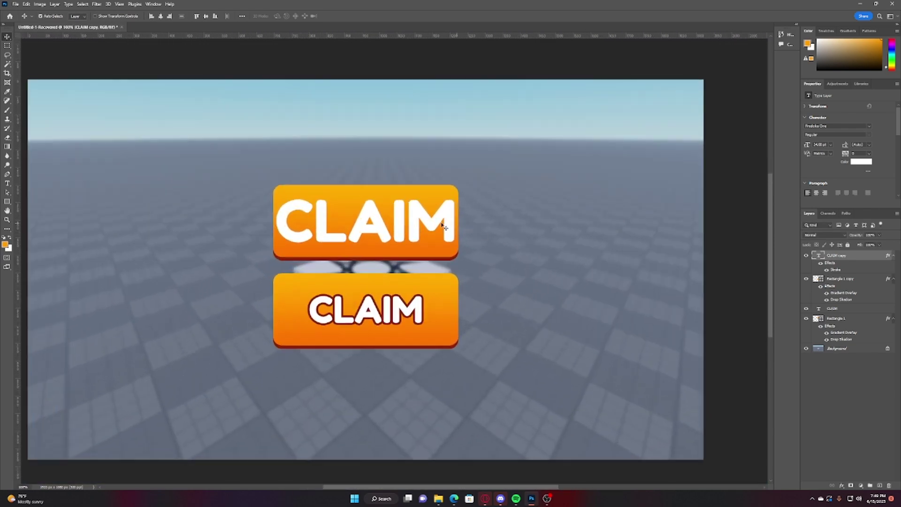
scroll(414, 227, "down", 2)
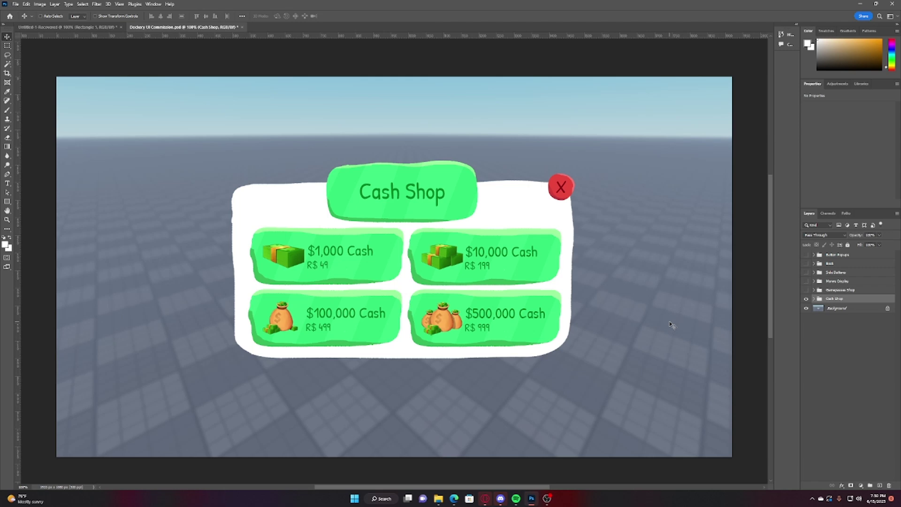
key("ctrl+plus")
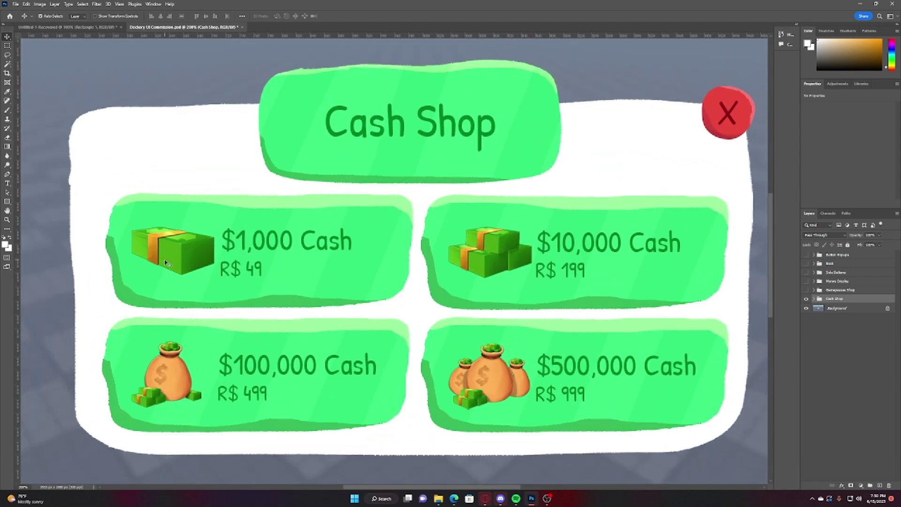
left_click_drag(170, 257, 133, 263)
key("ctrl+z")
key("t")
left_click(386, 124)
scroll(475, 134, "up", 1)
key("ctrl+a")
left_click(282, 16)
left_click(358, 126)
left_click_drag(387, 115, 336, 243)
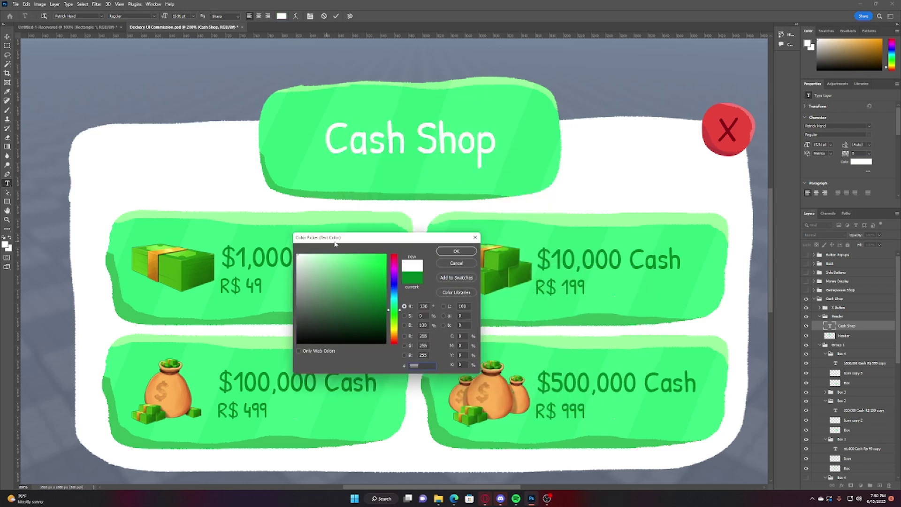
left_click(456, 252)
key("ctrl+Return")
left_click(282, 263, "ctrl")
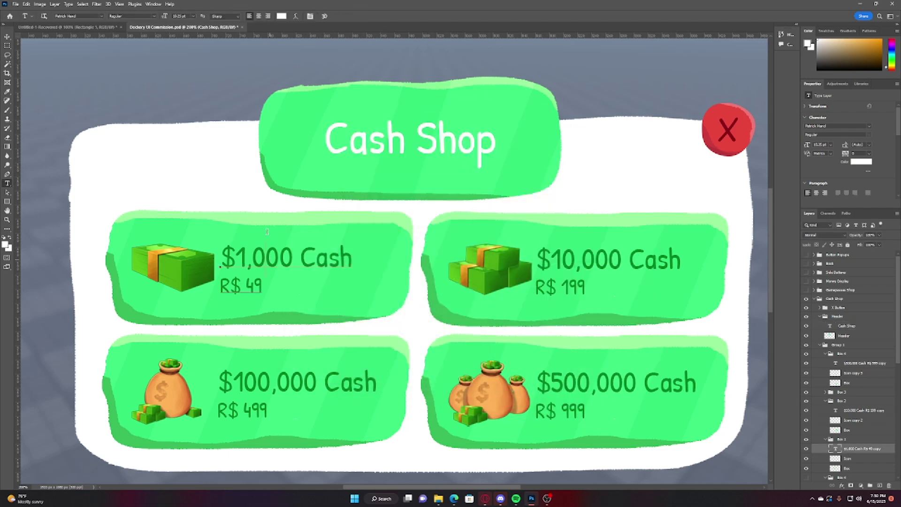
left_click(282, 16)
left_click(301, 257)
left_click(453, 252)
key("ctrl+Return")
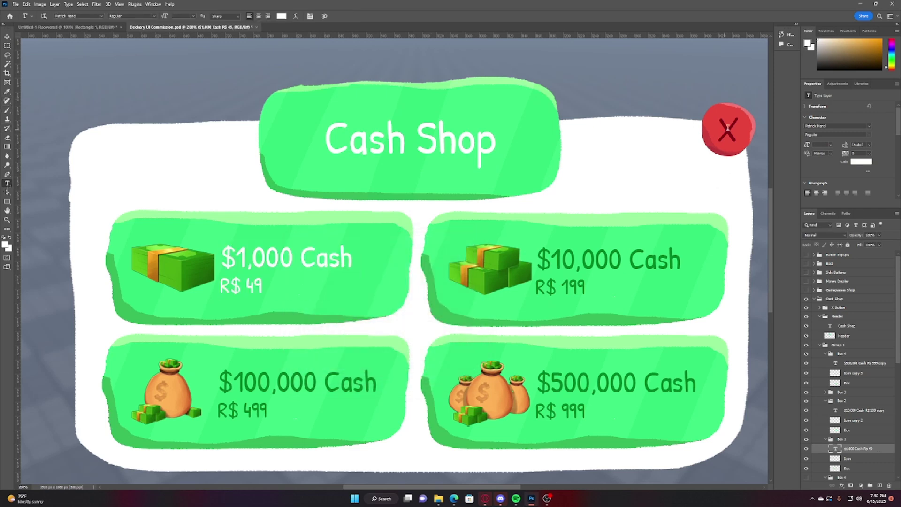
left_click(731, 127, "ctrl")
left_click(282, 16)
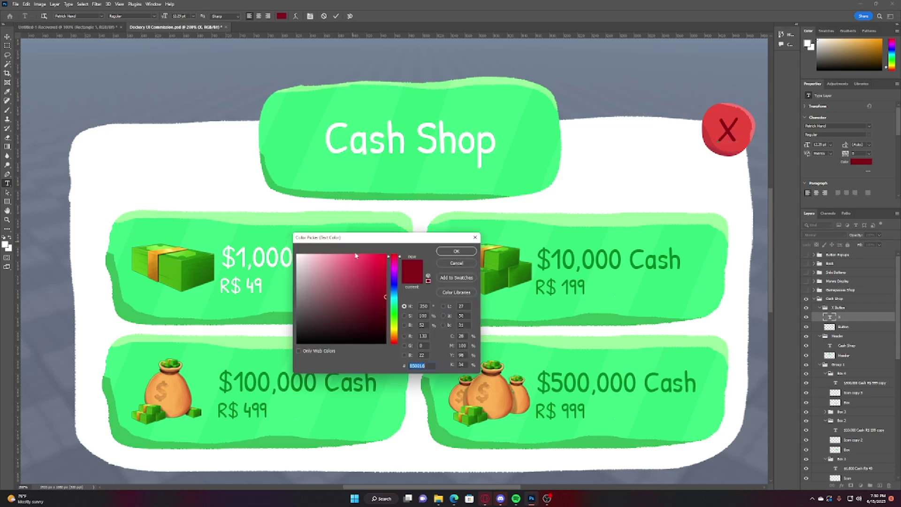
left_click(296, 256)
left_click(454, 252)
key("ctrl+minus")
key("ctrl+minus")
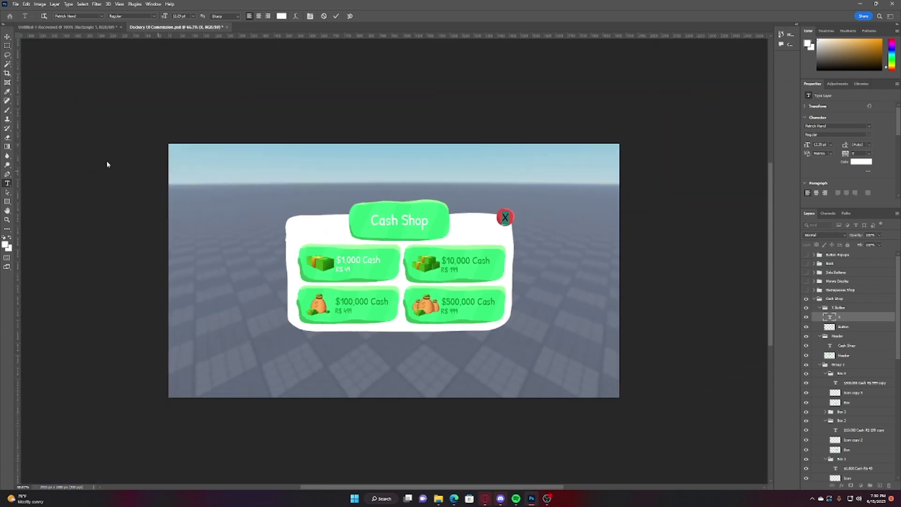
left_click(7, 129)
key("ctrl+z")
key("ctrl+z")
key("ctrl+z")
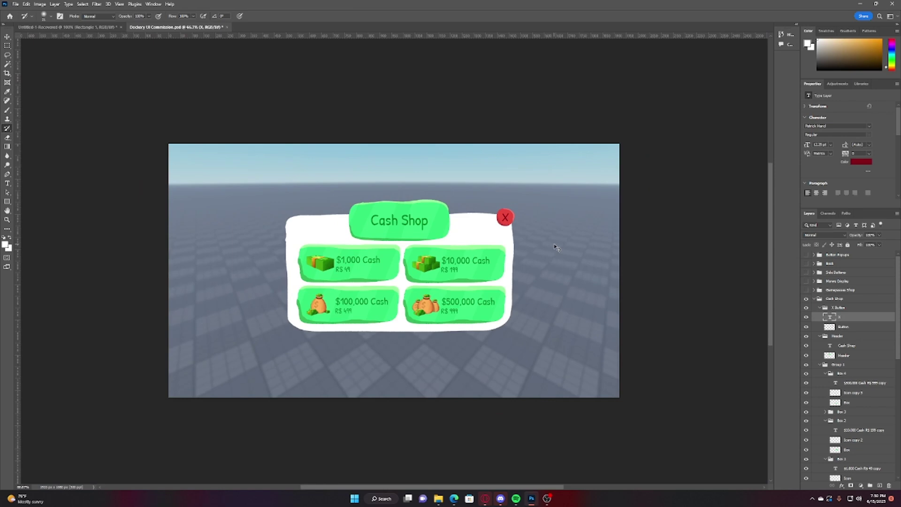
key("ctrl+plus")
key("ctrl+plus")
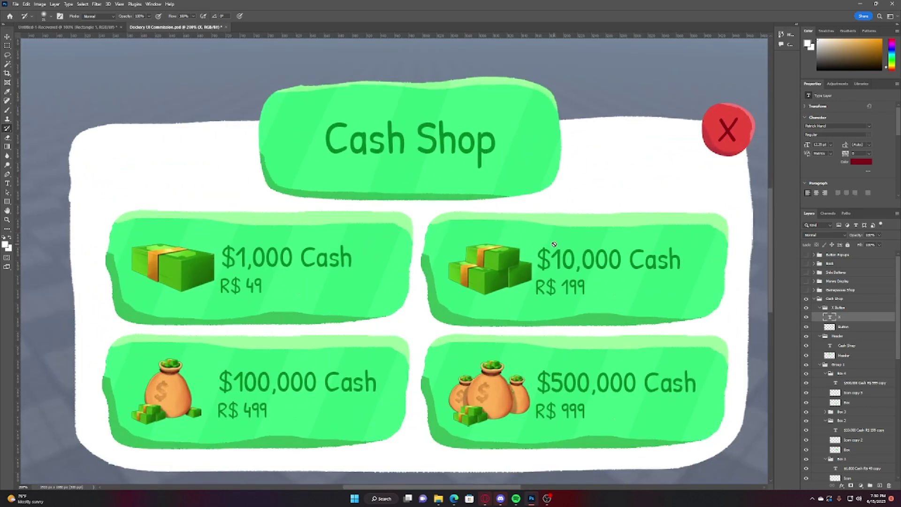
key("ctrl+minus")
key("ctrl+minus")
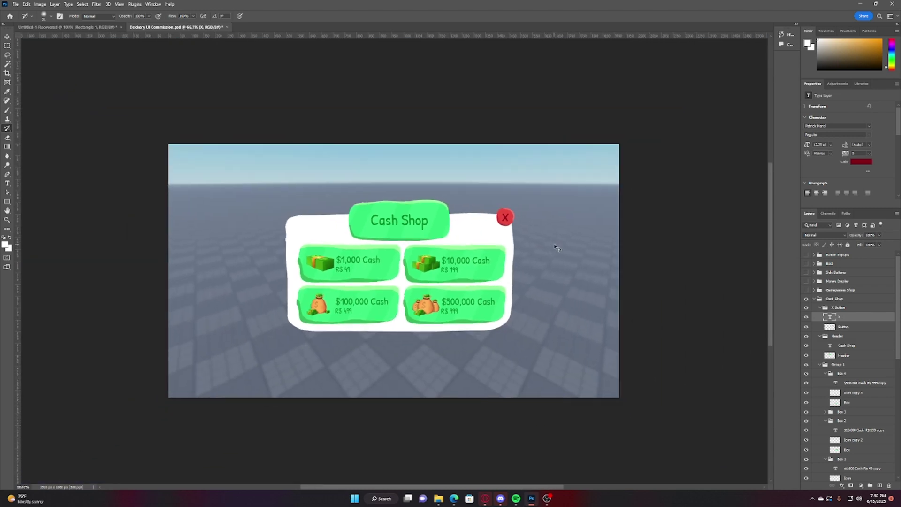
key("ctrl+plus")
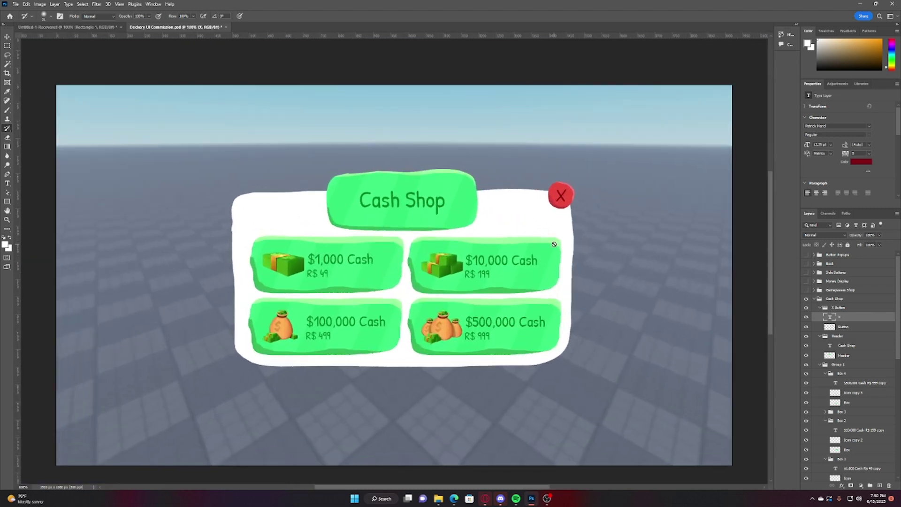
key("v")
left_click(367, 204)
key("t")
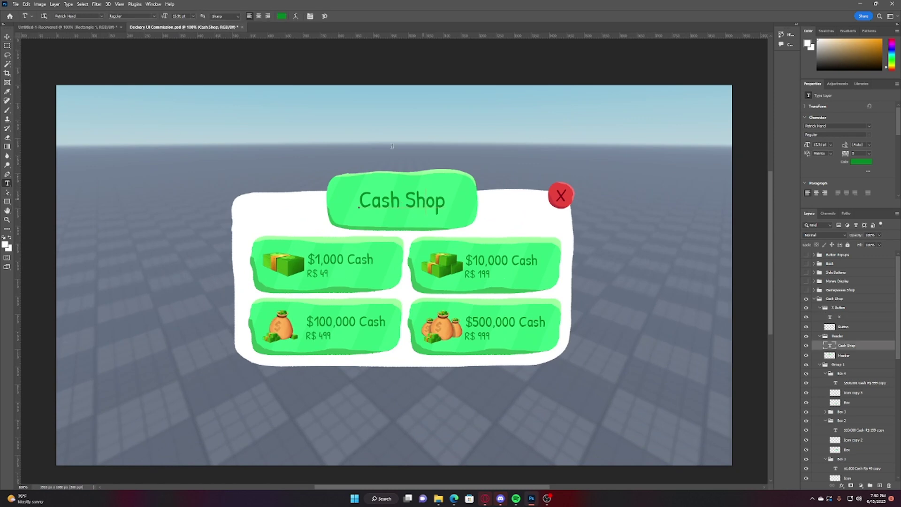
left_click(359, 207)
key("ctrl+a")
left_click(282, 16)
left_click(298, 255)
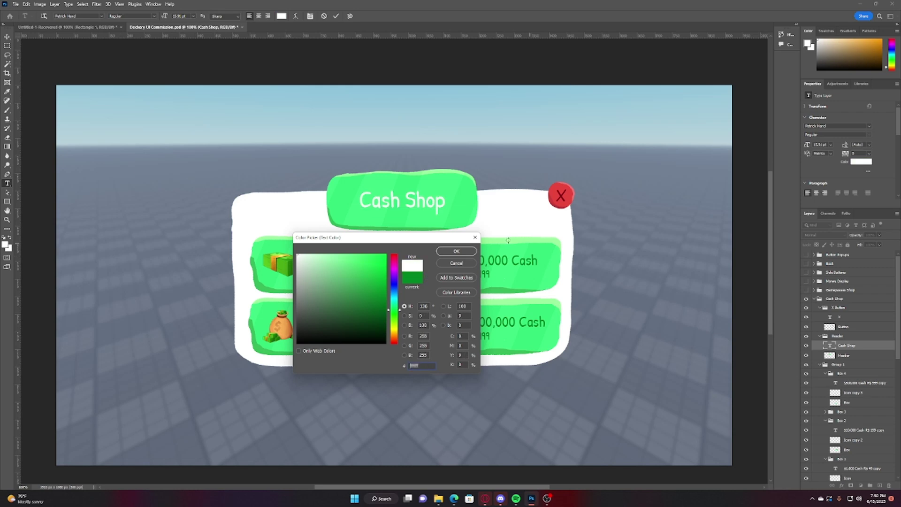
left_click(471, 251)
left_click(849, 346)
right_click(849, 345)
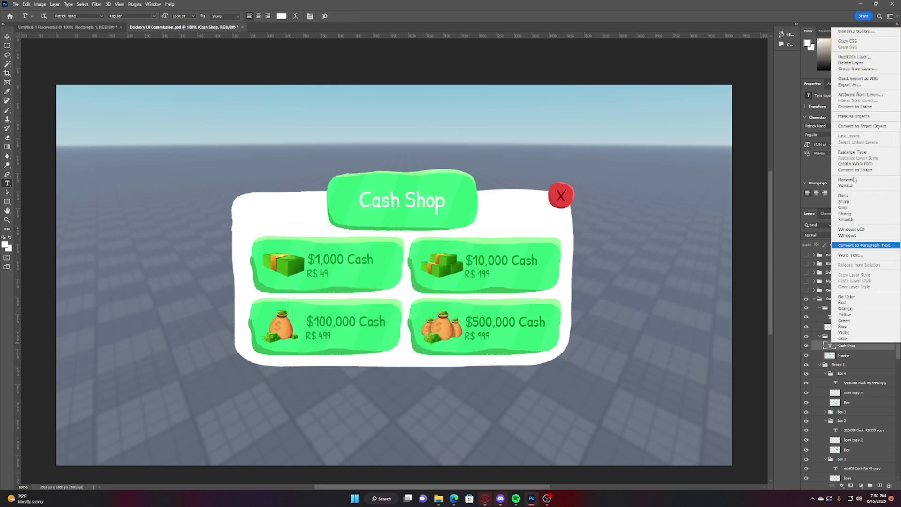
left_click(854, 31)
left_click(378, 382)
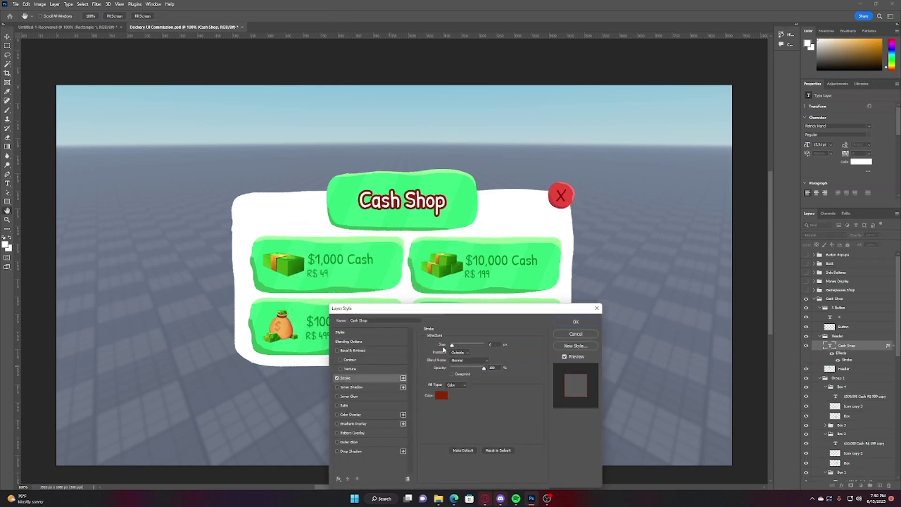
left_click(440, 393)
left_click(507, 258)
left_click(507, 258)
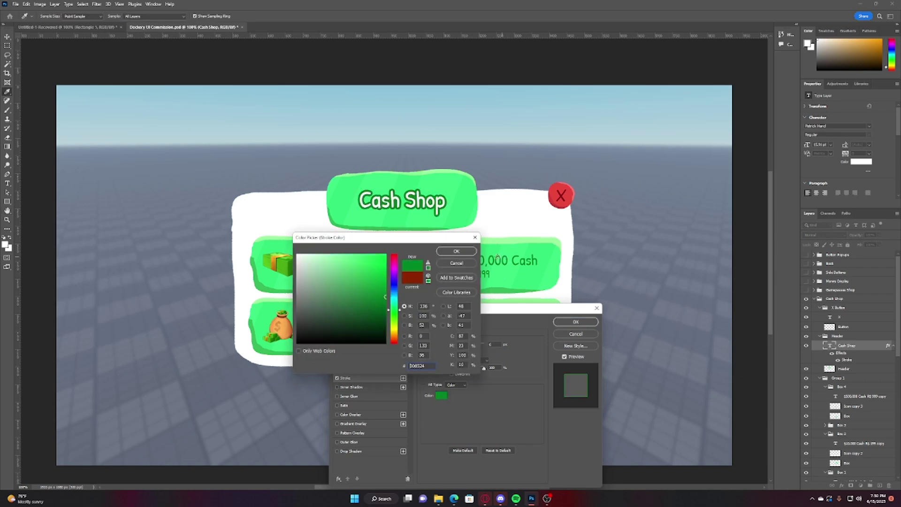
left_click(457, 251)
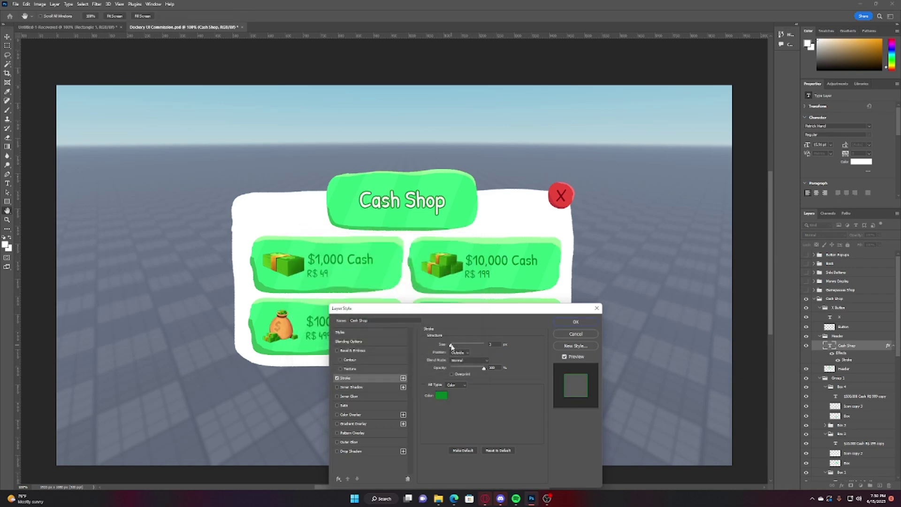
left_click(575, 322)
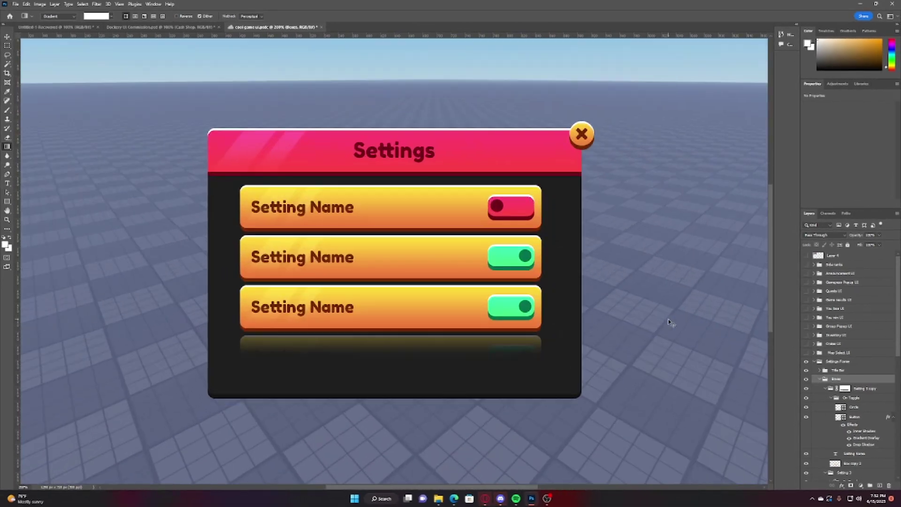
key("ctrl+plus")
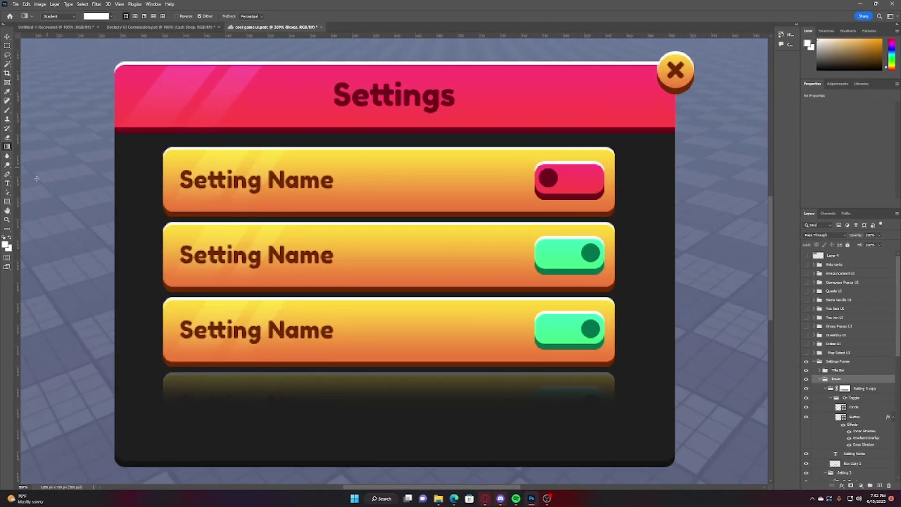
Enlarge the setting rows group and draw a small white spacer pill below the title bar.
left_click(8, 201)
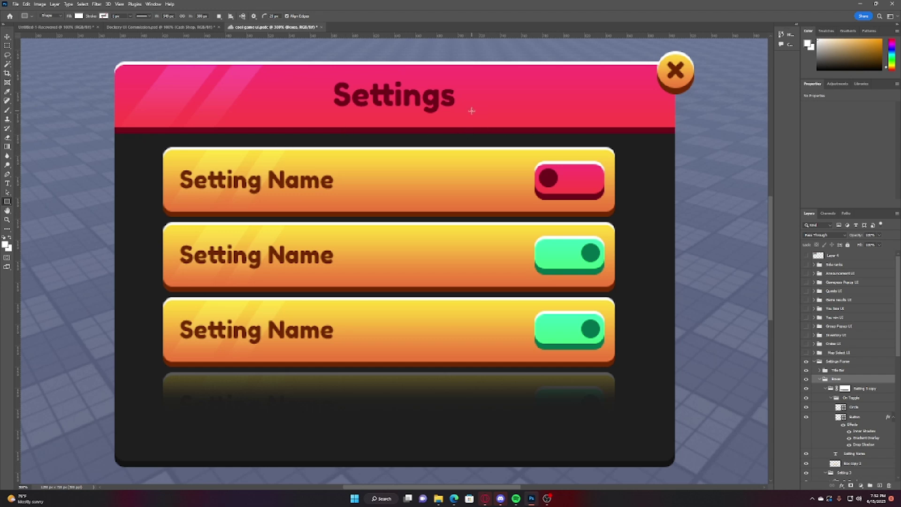
key("ctrl+z")
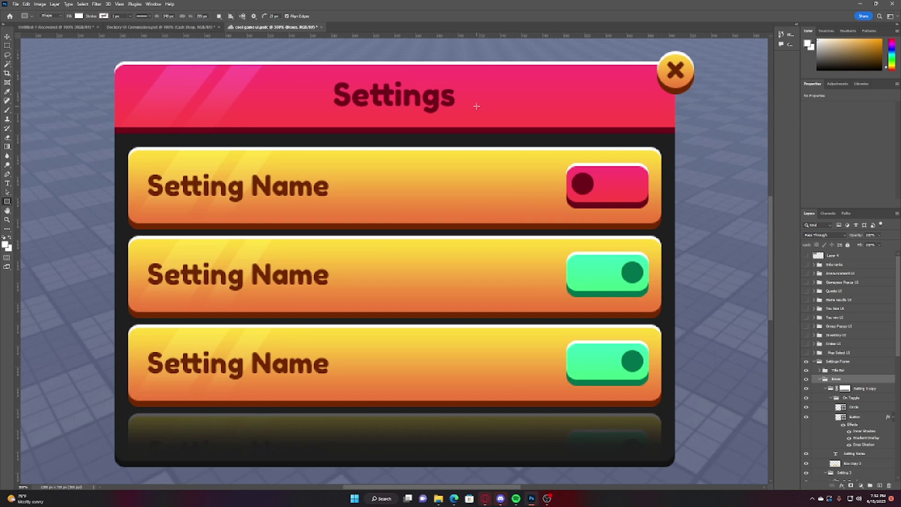
left_click_drag(488, 134, 525, 148)
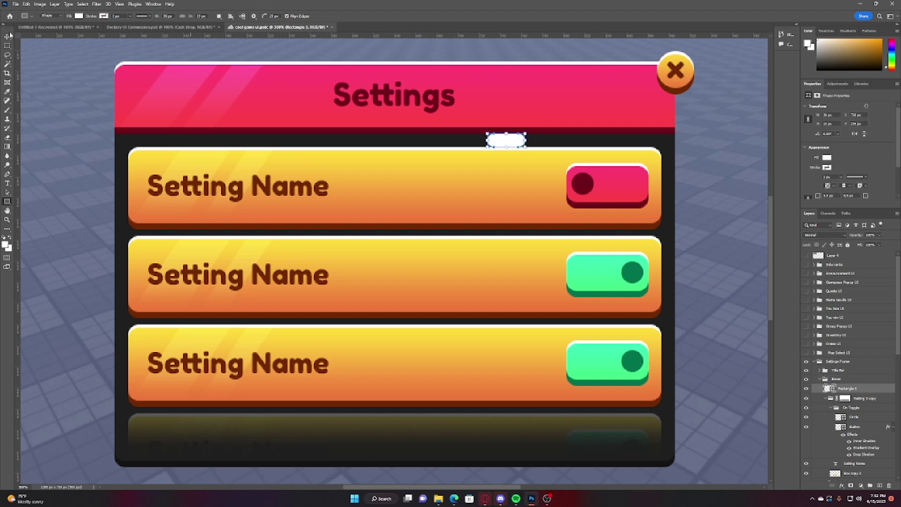
Copy the spacer pill, rotate it 90° clockwise, and place it beside the second toggle.
key("ctrl+alt+t")
right_click(519, 137)
left_click(552, 260)
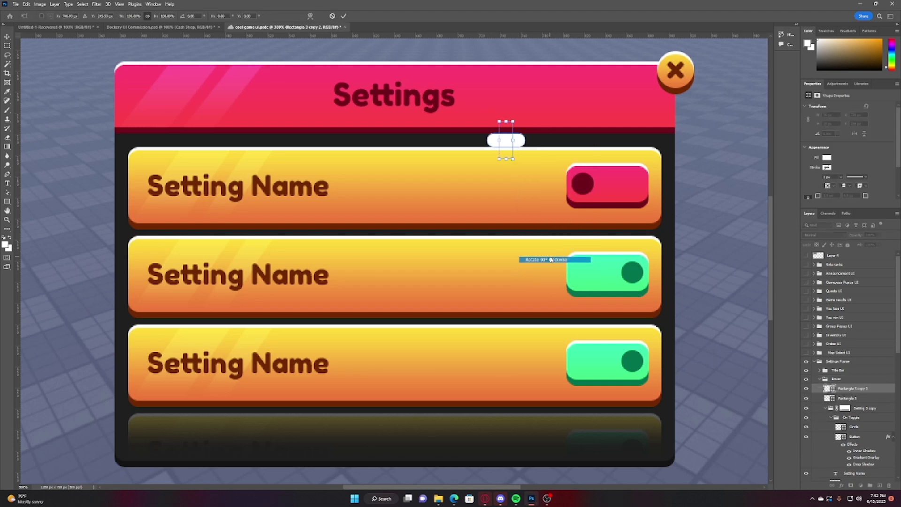
left_click_drag(507, 143, 670, 229)
key("Return")
Remove the white spacer pills, comparing the Settings panel before and after.
key("ctrl+z")
key("ctrl+z")
key("ctrl+minus")
key("ctrl+minus")
key("ctrl+minus")
key("ctrl+minus")
key("ctrl+plus")
key("ctrl+plus")
key("ctrl+plus")
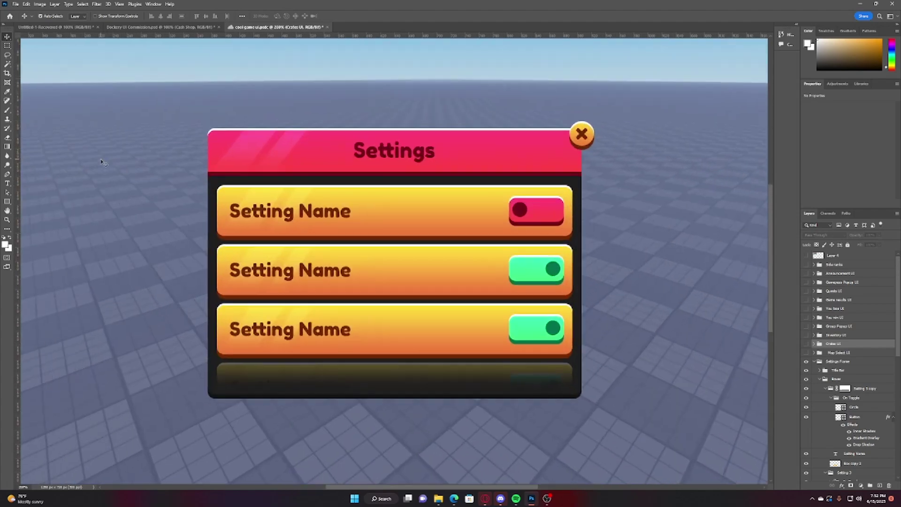
key("ctrl+shift+z")
key("ctrl+z")
key("ctrl+z")
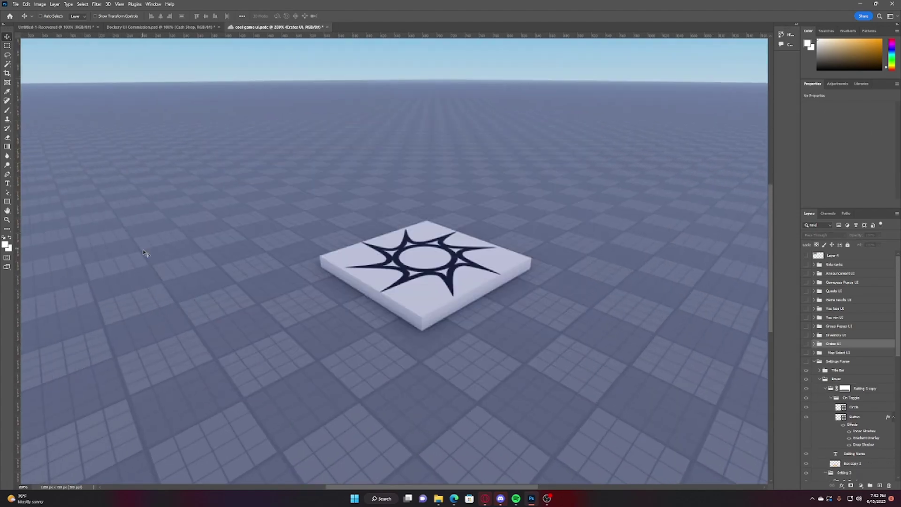
key("ctrl+shift+z")
Scale the Boxes group of setting rows down and view the panel at 200%.
left_click(859, 380)
key("ctrl+t")
left_click_drag(374, 183, 392, 213)
key("Return")
key("ctrl+minus")
key("ctrl+minus")
key("ctrl+plus")
key("ctrl+plus")
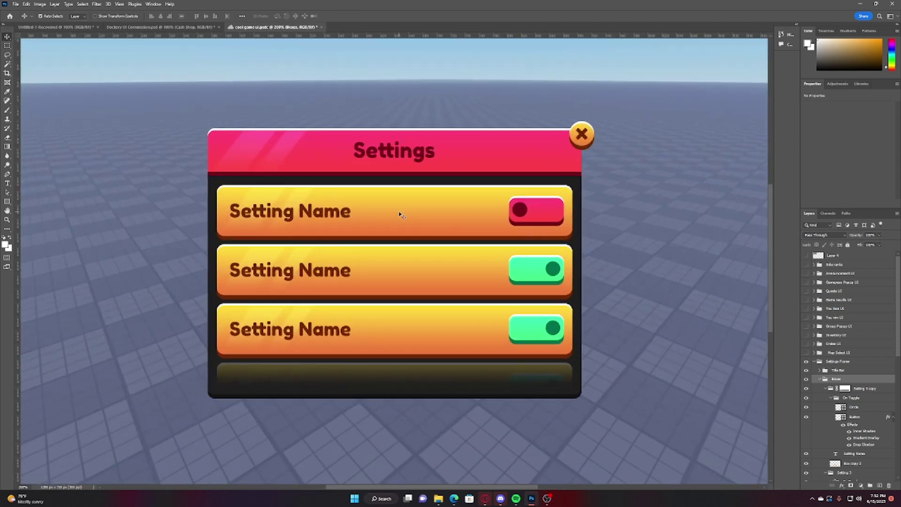
scroll(455, 211, "down", 1)
scroll(449, 217, "up", 1)
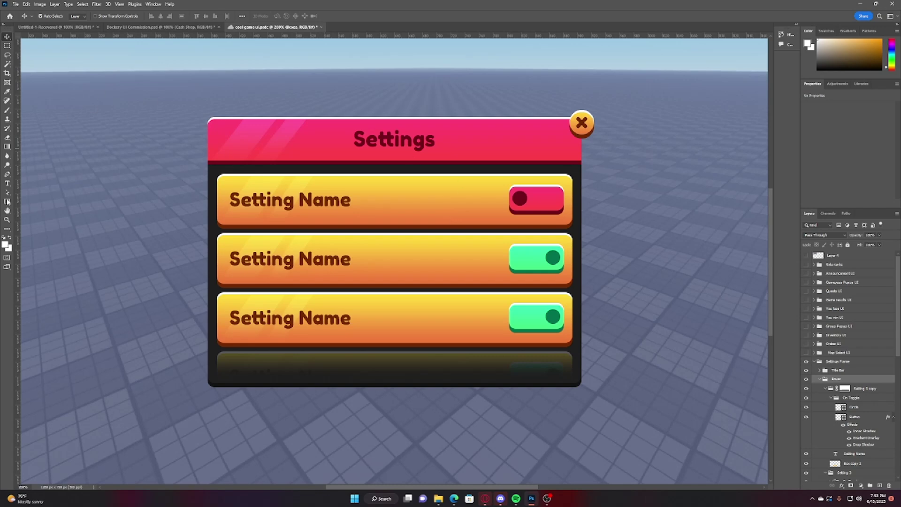
Draw a white spacer rectangle left of the first row, checking its 29 px gap.
left_click(7, 202)
scroll(227, 180, "up", 1)
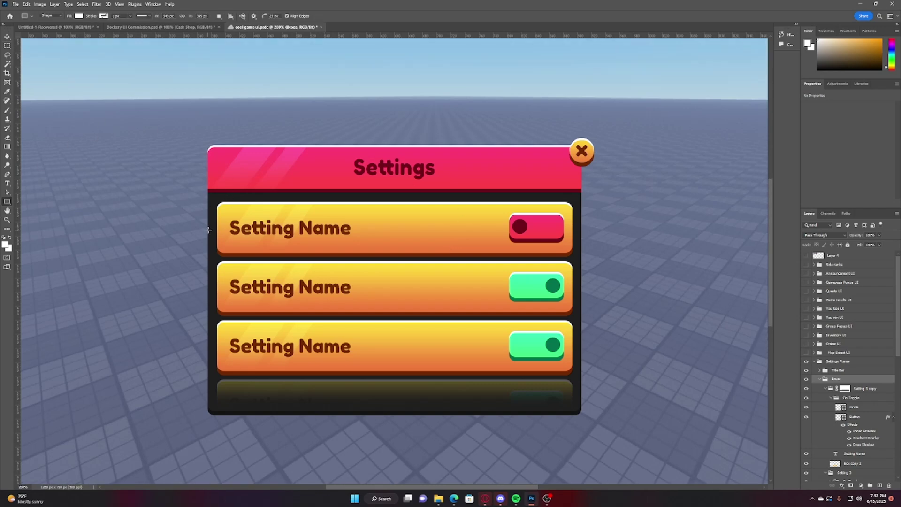
left_click_drag(209, 230, 217, 252)
key("v")
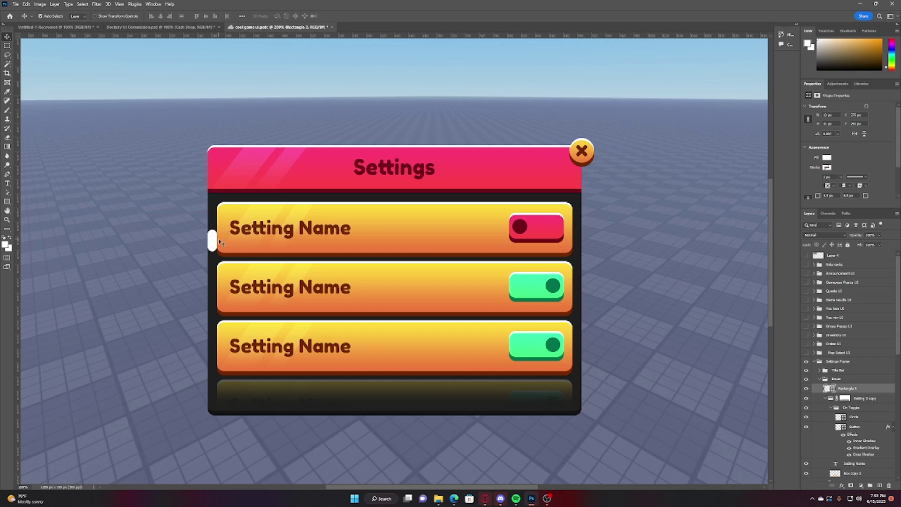
key("ctrl")
Duplicate the spacer, rotate it 90° clockwise, and place it under the Settings header.
key("ctrl+j")
key("ctrl+t")
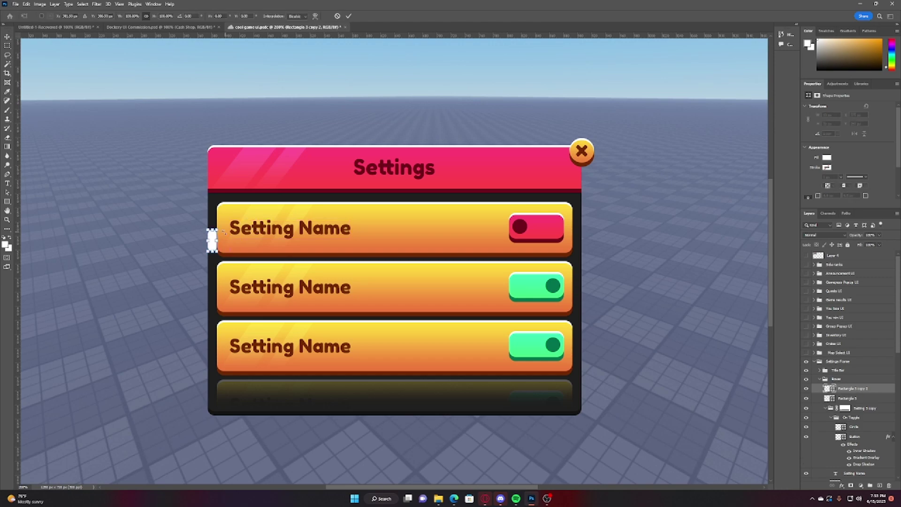
right_click(212, 241)
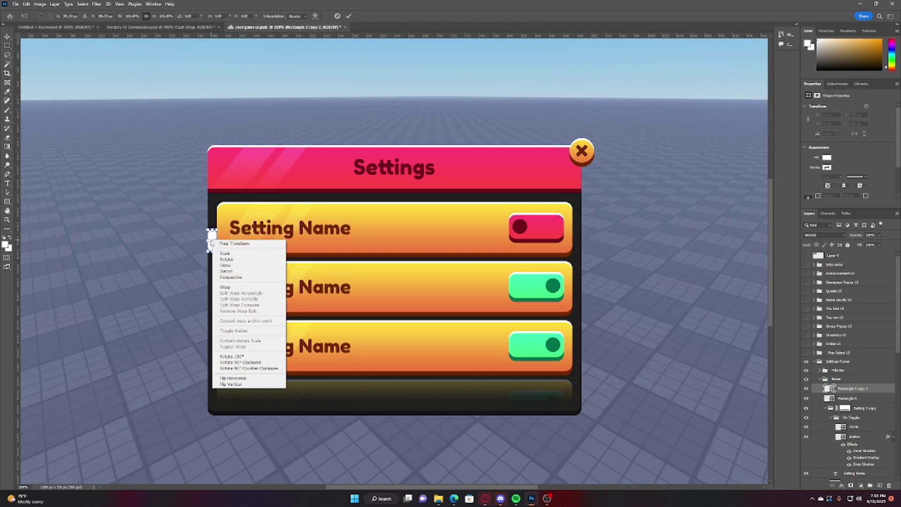
left_click(241, 363)
left_click_drag(212, 239, 396, 199)
key("Return")
key("ctrl+t")
left_click(855, 427)
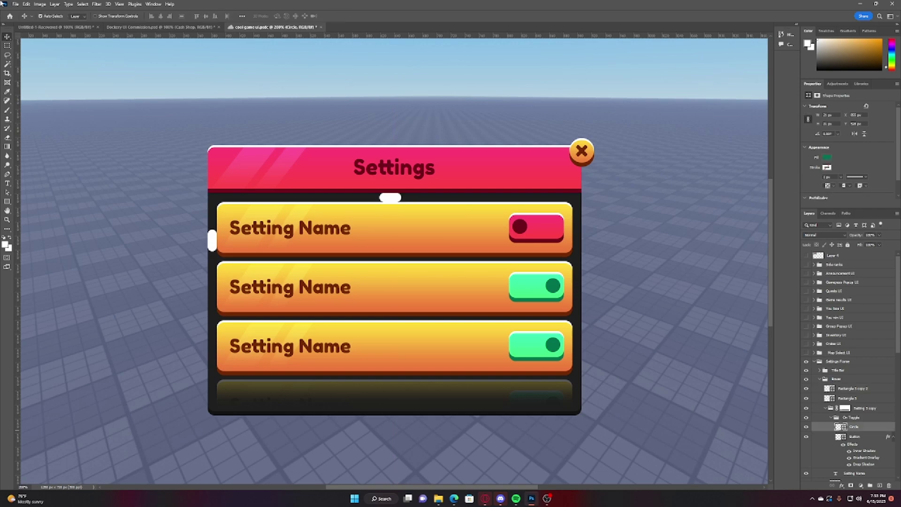
Adjust the first setting row's top edge to match the spacer gap.
left_click(370, 230)
key("ctrl+t")
left_click_drag(395, 202, 414, 191)
key("Return")
scroll(107, 74, "up", 1)
scroll(206, 210, "down", 2)
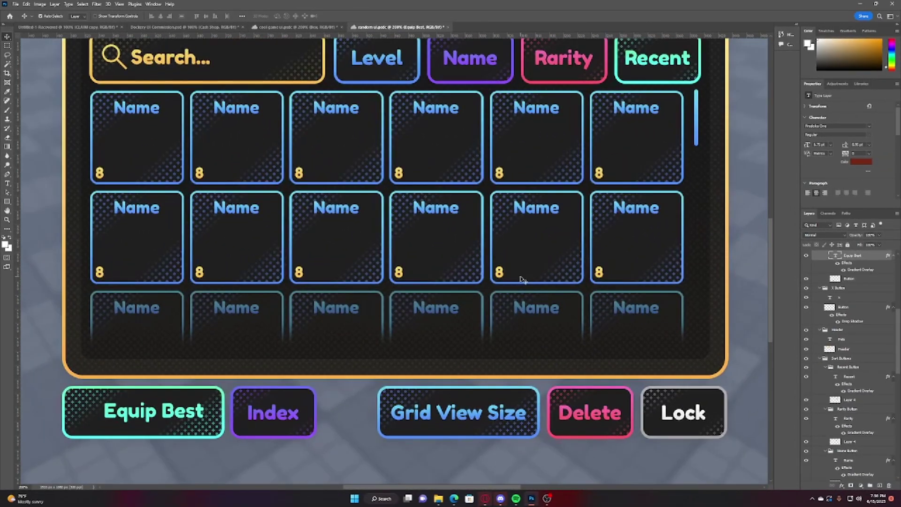
Pan the Pets mockup to bring the Equip Best and Index buttons into view.
left_click(7, 211)
left_click_drag(208, 226, 509, 361)
scroll(510, 361, "down", 5)
scroll(493, 285, "up", 5)
left_click_drag(492, 285, 409, 206)
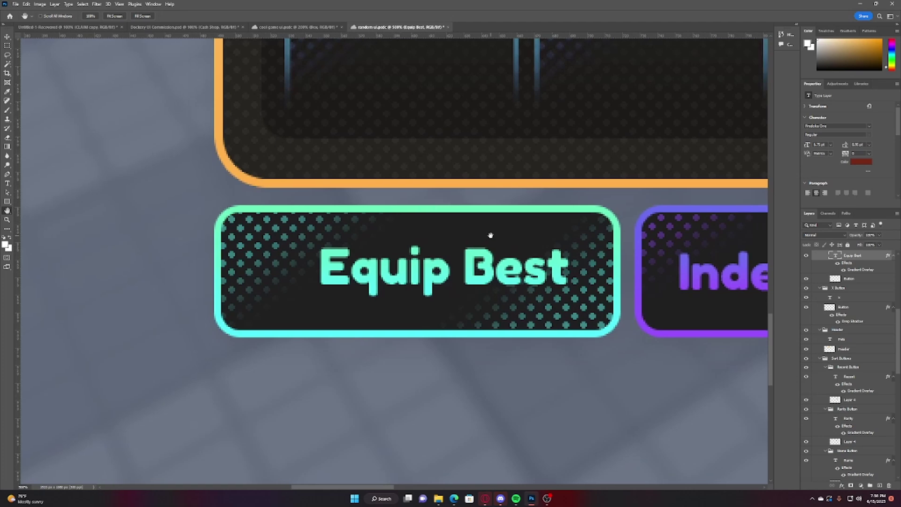
Align the Equip Best label to the horizontal centre of its teal button.
left_click(7, 37)
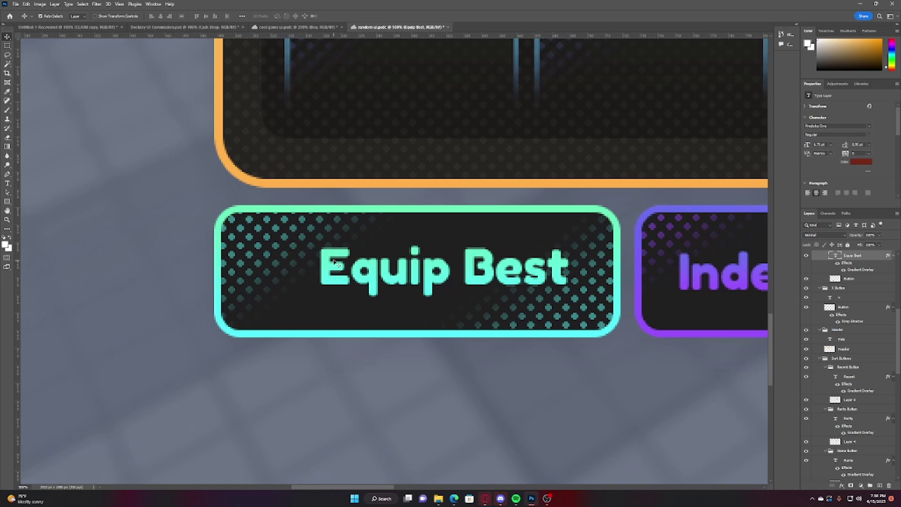
left_click_drag(327, 254, 308, 260)
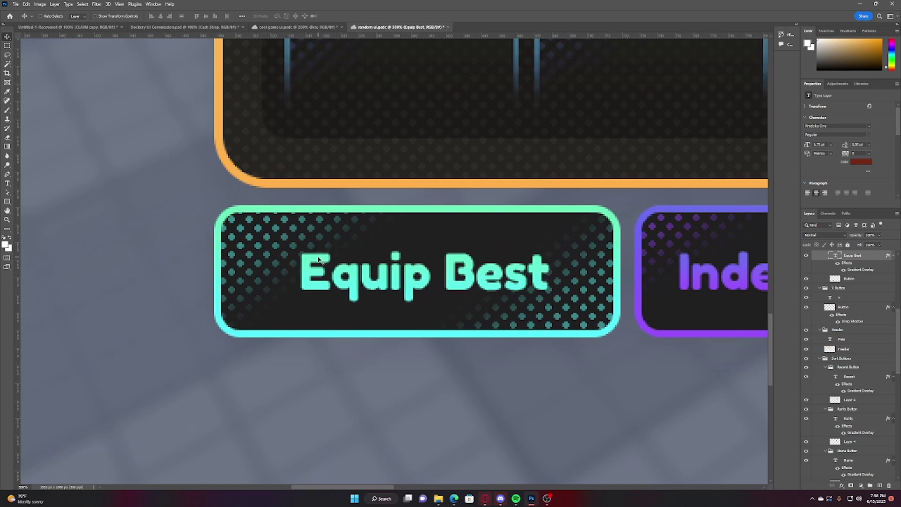
key("ctrl+z")
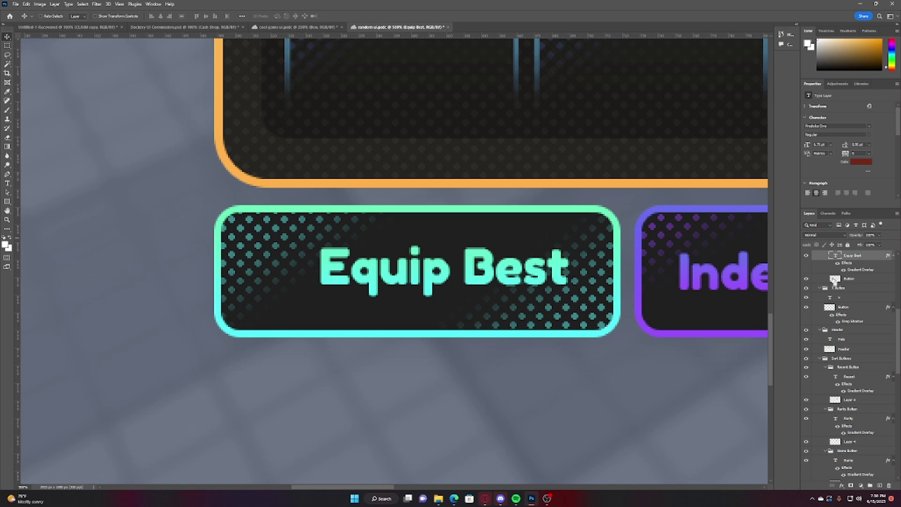
left_click(835, 279, "ctrl")
left_click(160, 17)
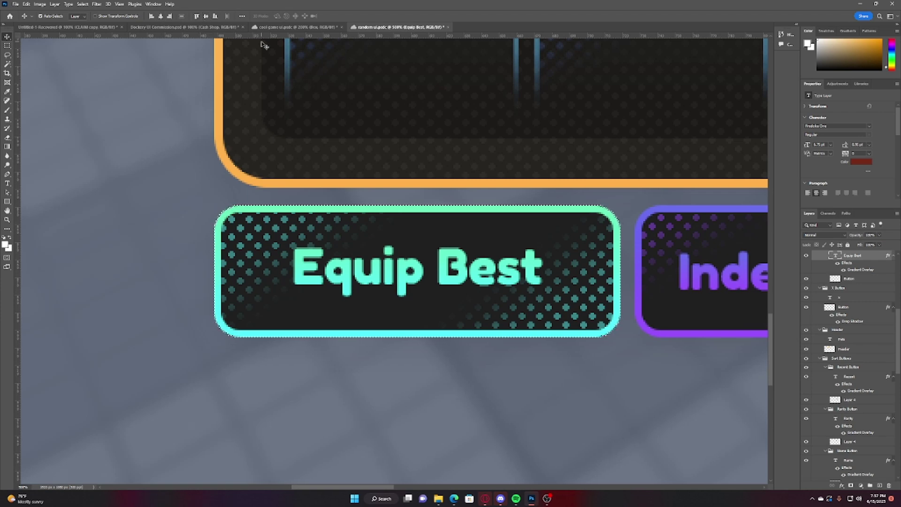
key("ctrl+0")
key("ctrl+plus")
key("ctrl+plus")
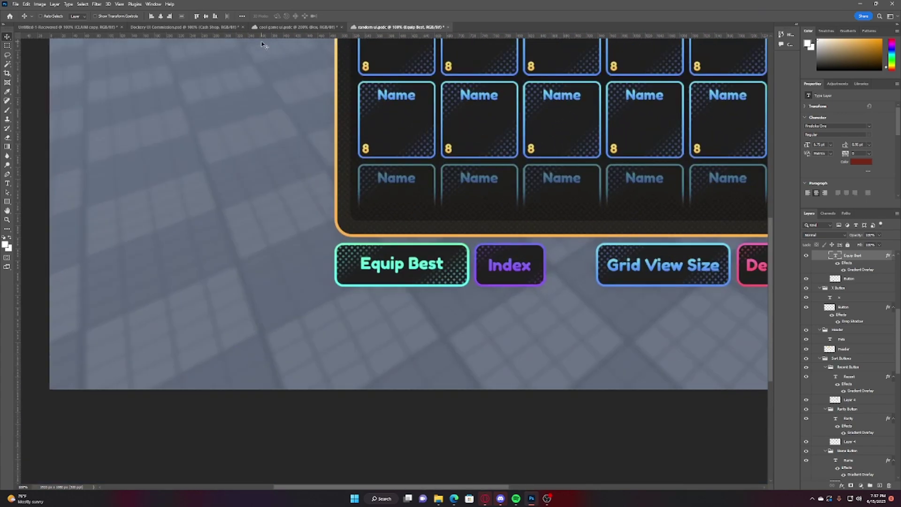
Select the Index label and load its button's shape as a selection.
key("ctrl+plus")
key("ctrl+plus")
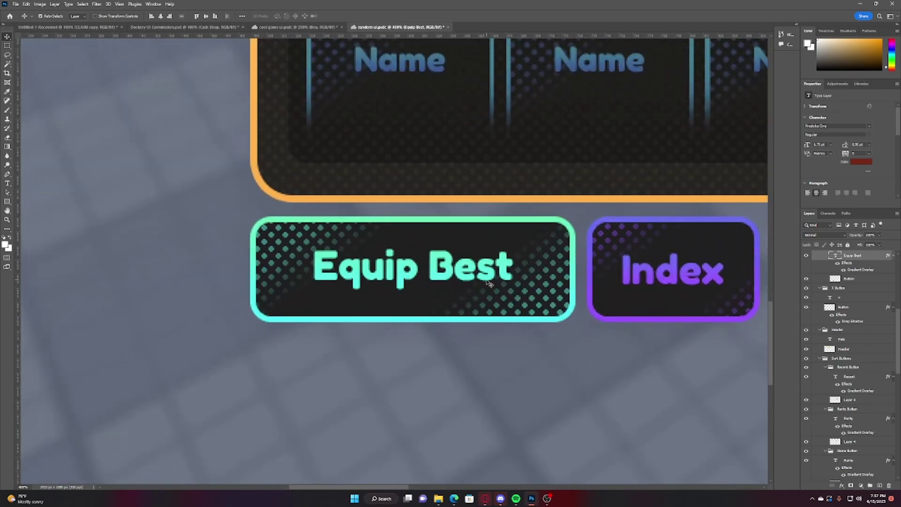
left_click(670, 276)
left_click(839, 281, "ctrl")
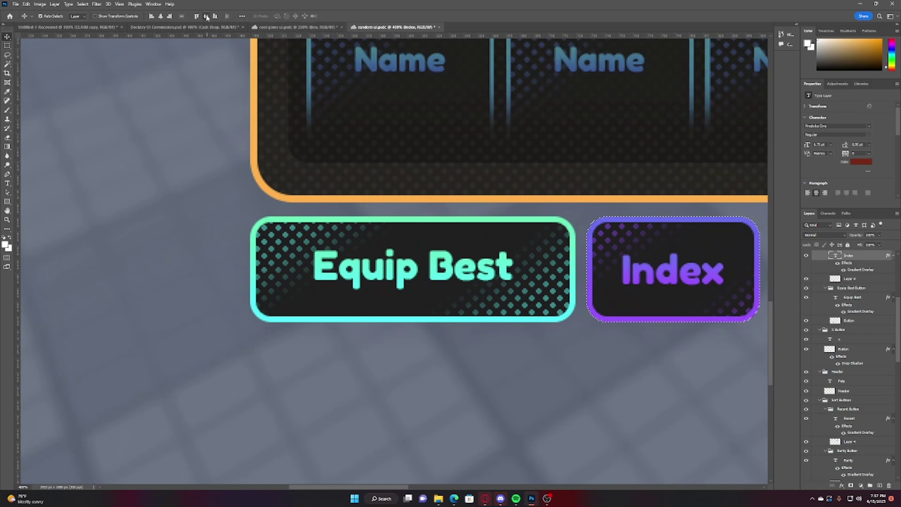
Zoom out to show the entire Pets inventory mockup, including its bottom button row.
key("ctrl+minus")
key("ctrl+minus")
key("ctrl+minus")
key("ctrl+minus")
key("ctrl+minus")
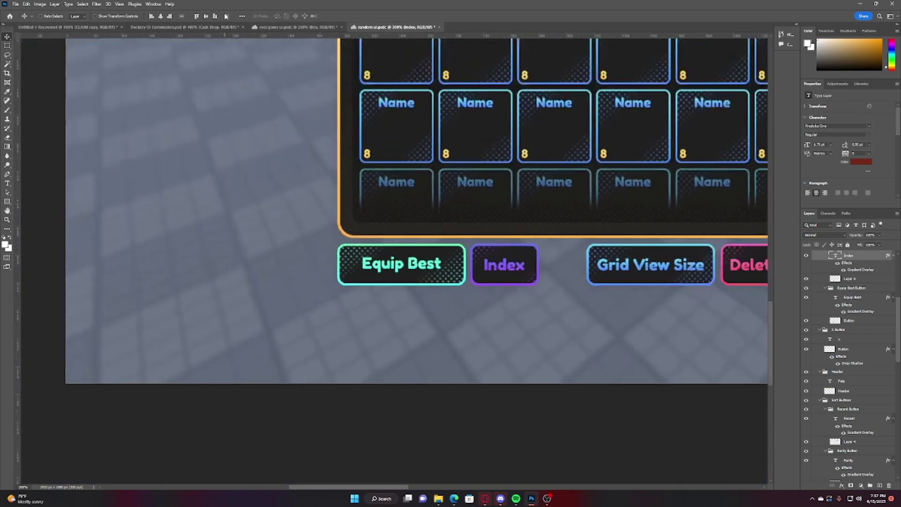
key("ctrl+plus")
key("ctrl+plus")
key("ctrl+plus")
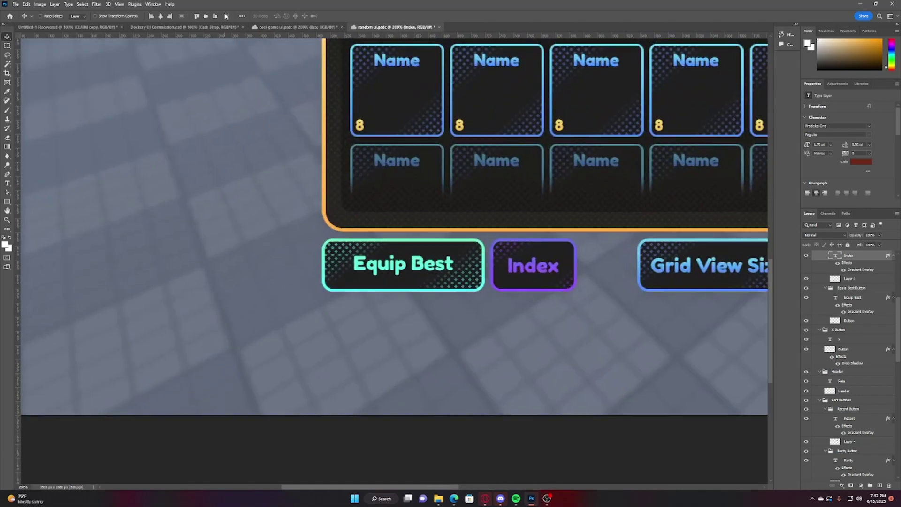
key("ctrl+minus")
key("ctrl+minus")
key("ctrl+minus")
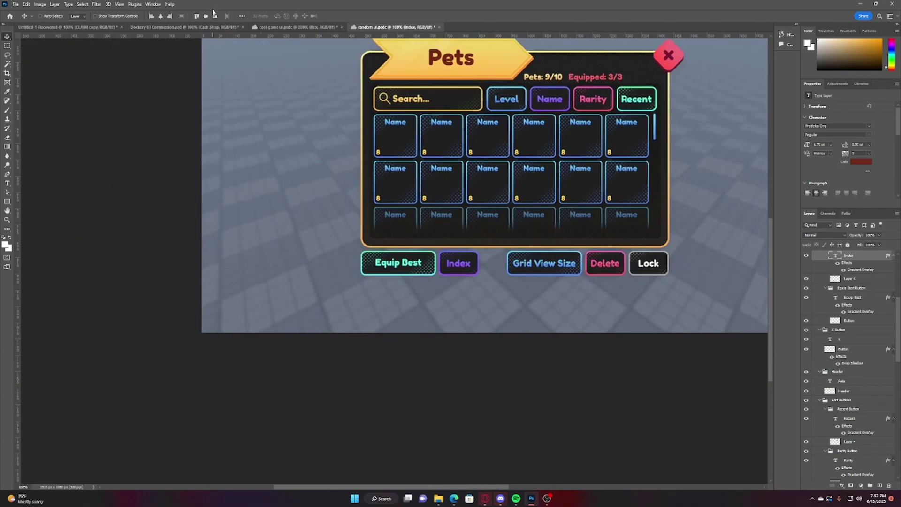
key("ctrl+plus")
scroll(471, 162, "up", 1)
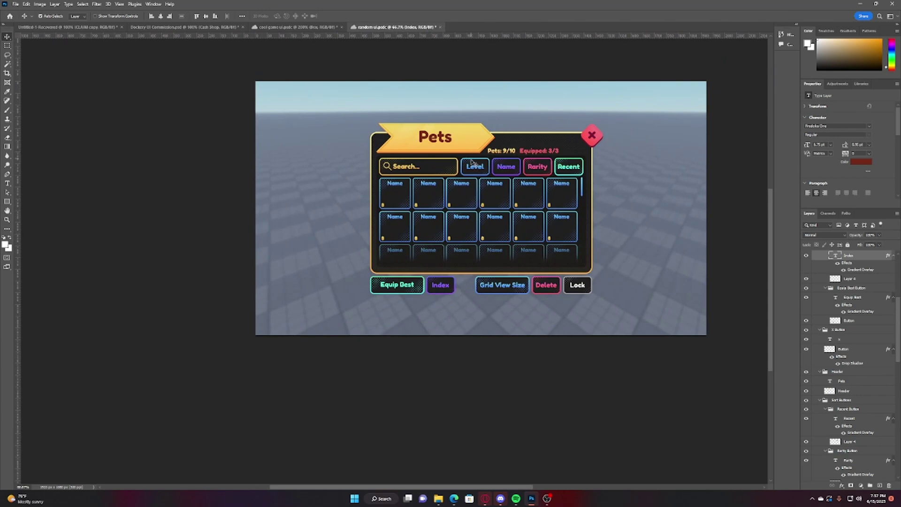
scroll(471, 162, "up", 1)
scroll(491, 323, "up", 1)
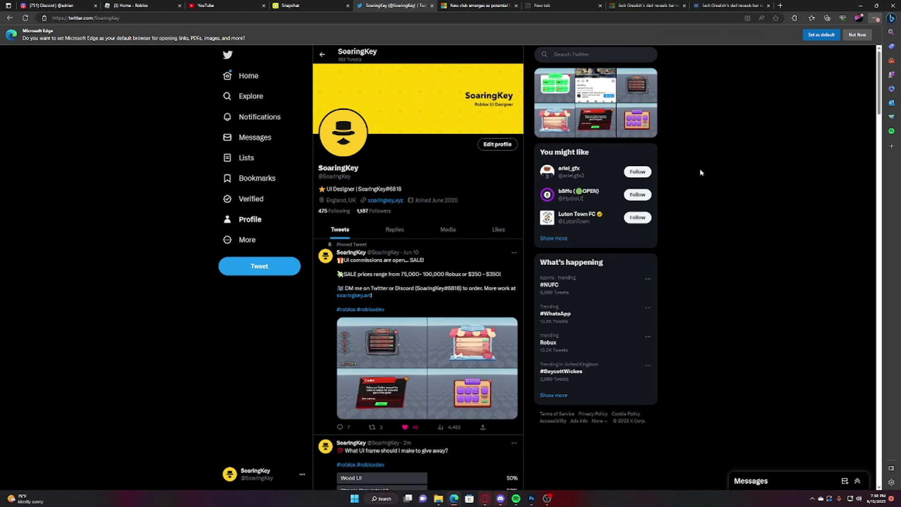
Browse the pinned tweet's UI mockup images full-size, including Settings, Codes and Premium Shop.
scroll(722, 172, "down", 2)
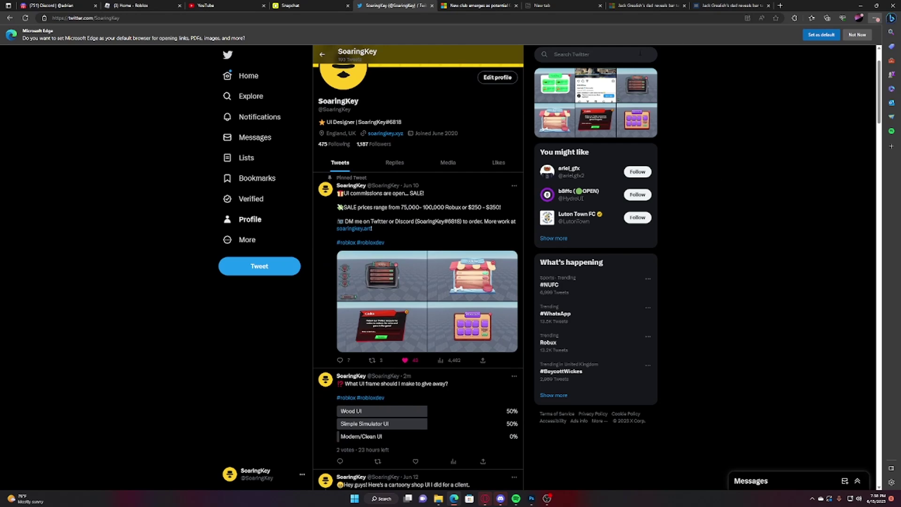
left_click(408, 272)
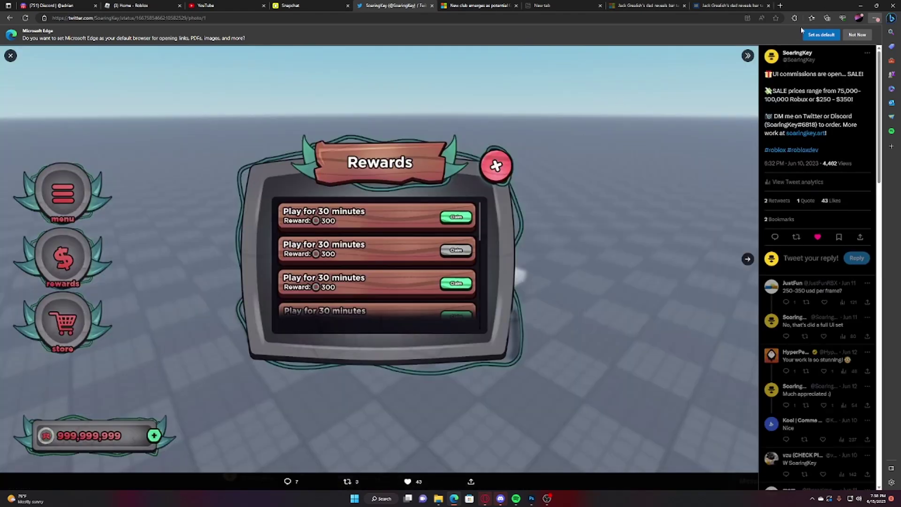
left_click(748, 261)
left_click(749, 261)
left_click(749, 261)
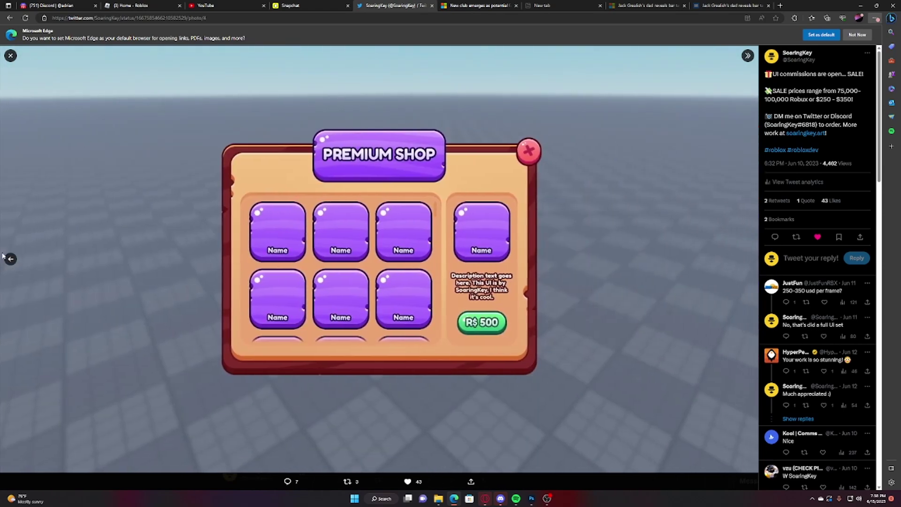
left_click(10, 260)
left_click(10, 260)
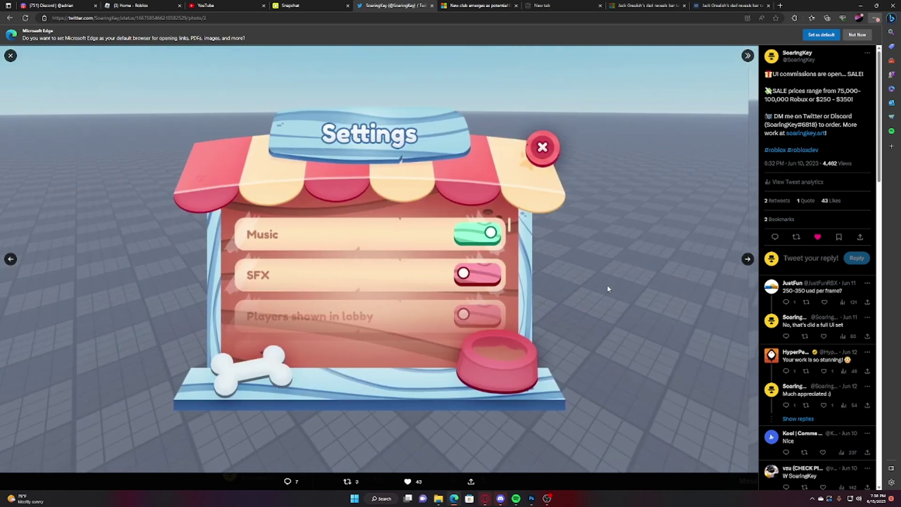
left_click(748, 261)
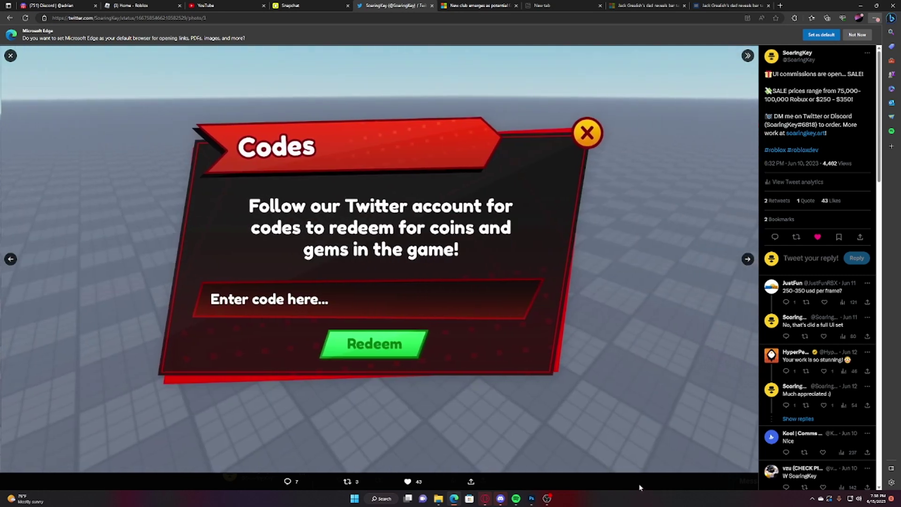
key("Escape")
View the Cash Shop tweet's image full-size and return to the profile.
scroll(521, 374, "down", 8)
scroll(521, 374, "up", 5)
left_click(470, 338)
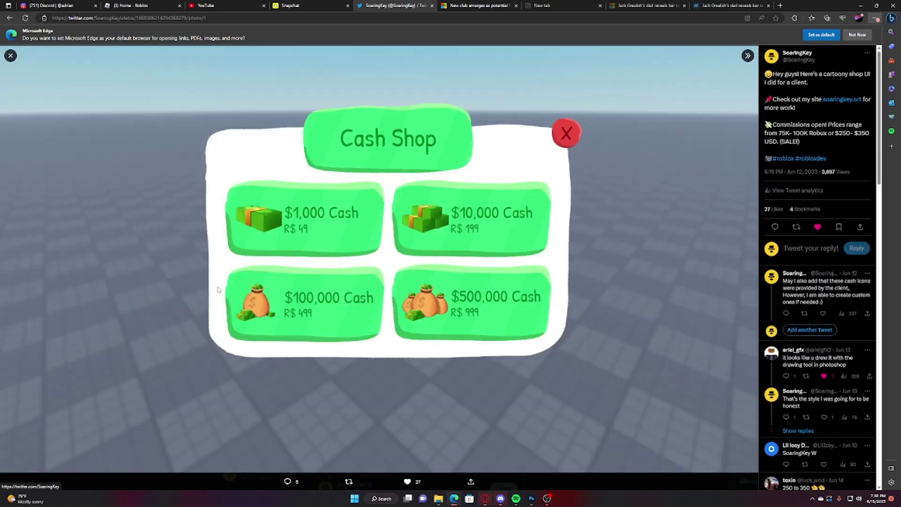
key("Escape")
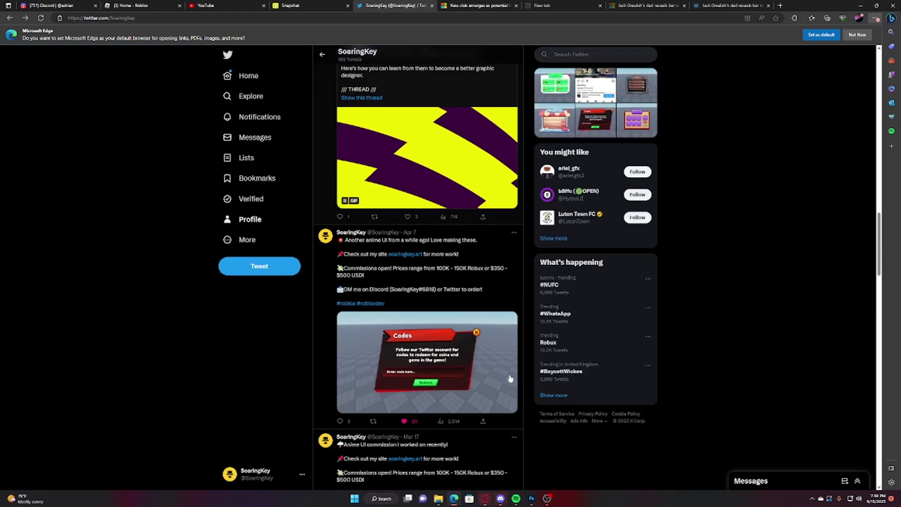
scroll(464, 321, "down", 6)
scroll(464, 320, "down", 5)
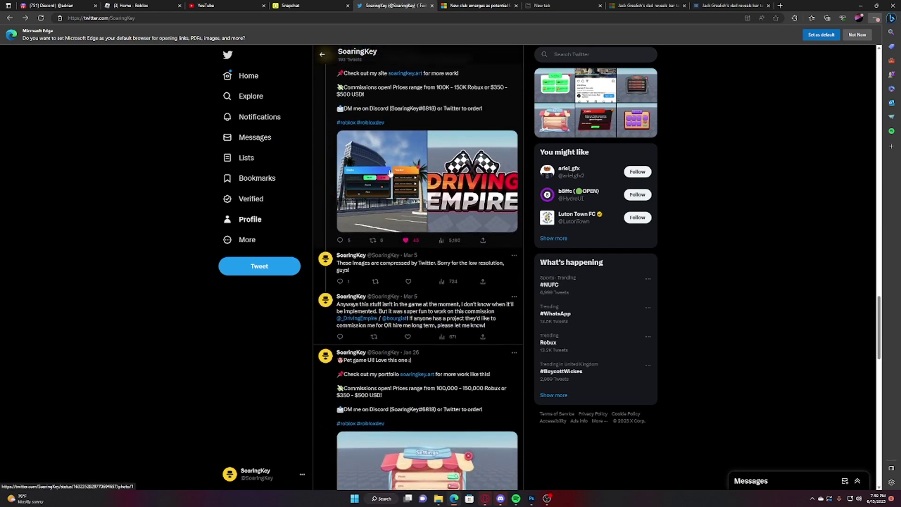
left_click(381, 178)
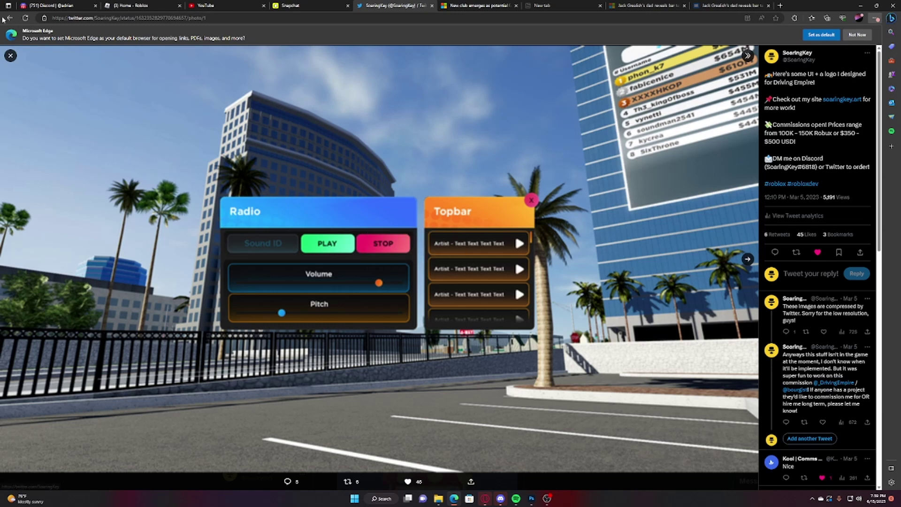
left_click(10, 56)
left_click(375, 194)
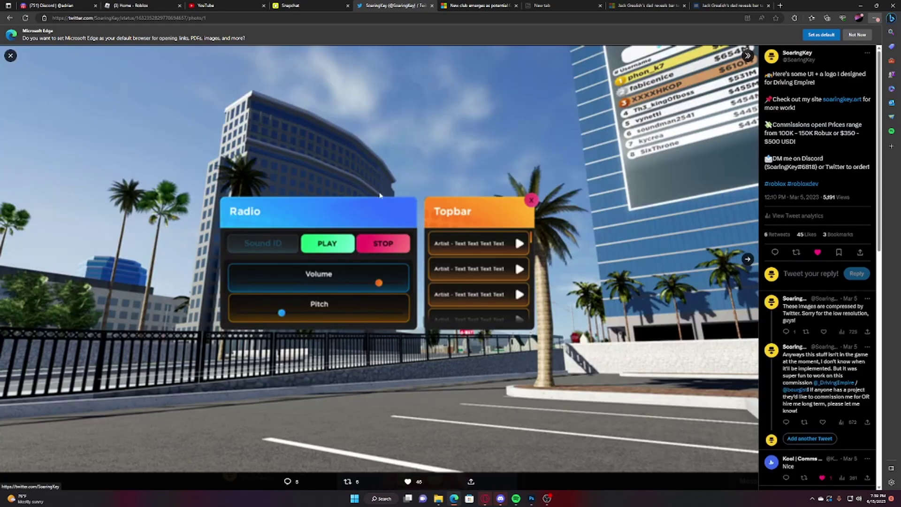
left_click(634, 479)
scroll(502, 351, "down", 10)
scroll(490, 340, "up", 2)
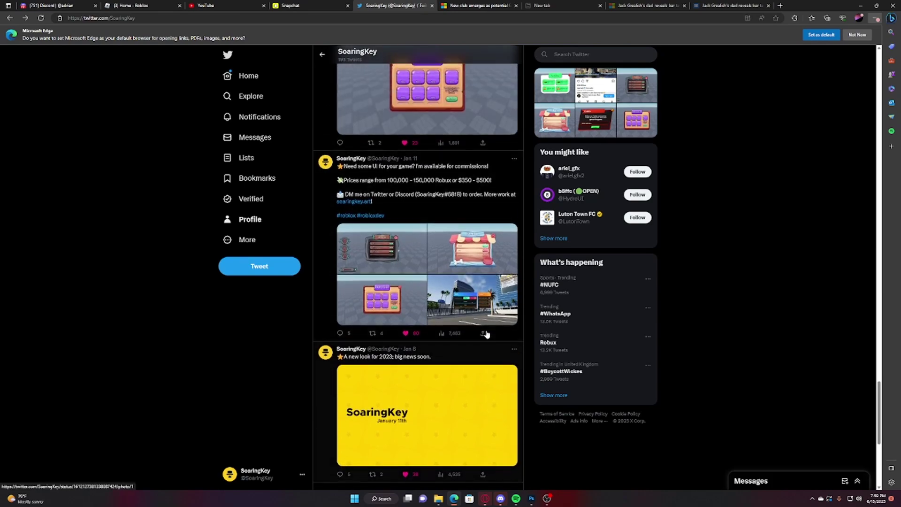
scroll(488, 312, "up", 5)
scroll(482, 287, "up", 10)
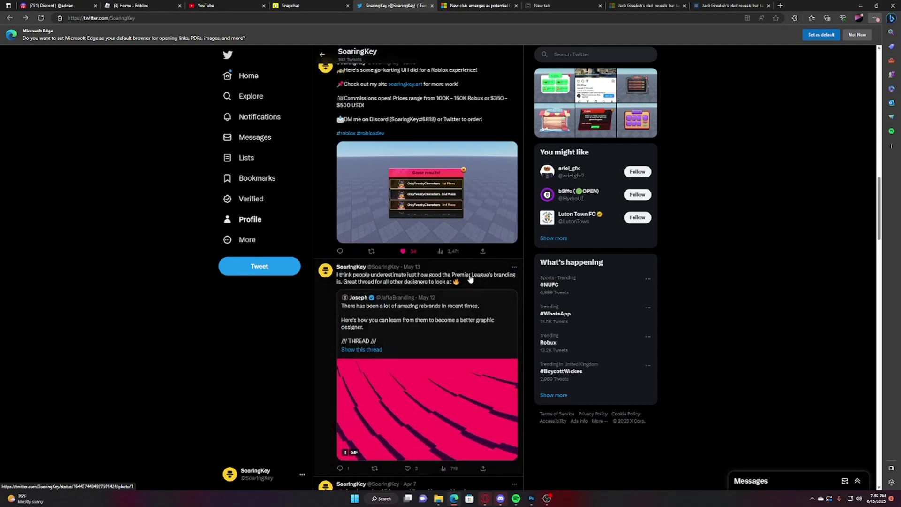
scroll(521, 290, "up", 10)
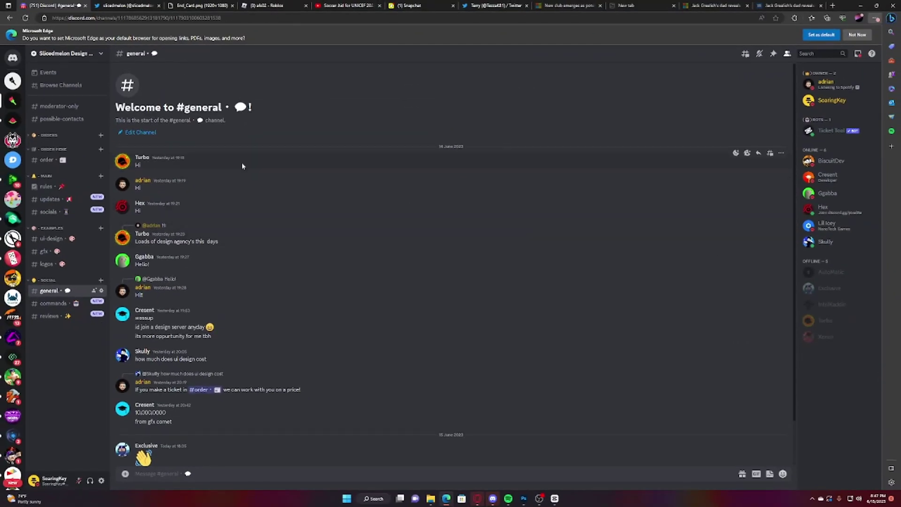
Show the order, rules, updates, socials, ui-design and gfx channels in turn.
scroll(221, 177, "down", 2)
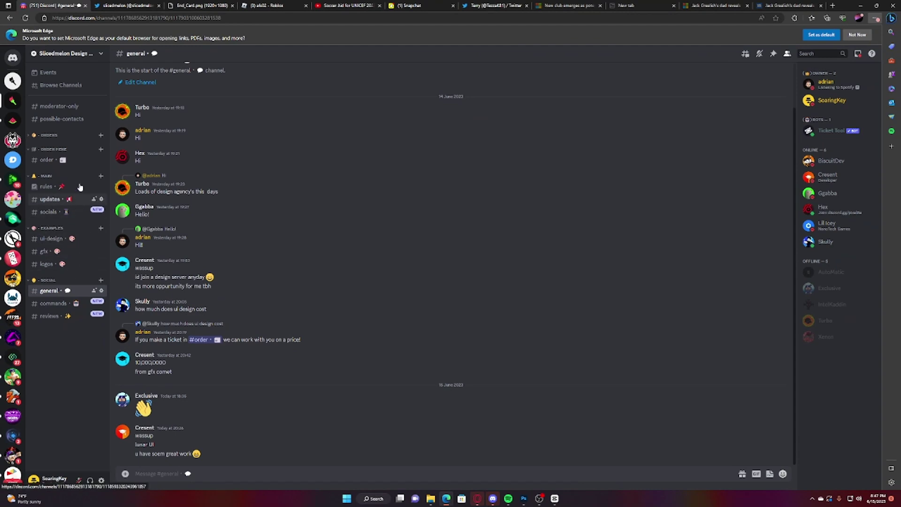
left_click(74, 160)
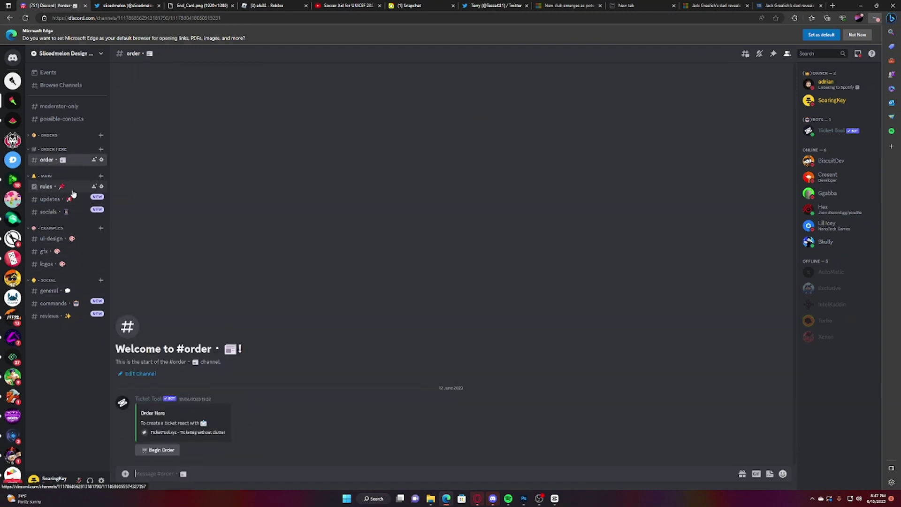
left_click(73, 190)
left_click(66, 201)
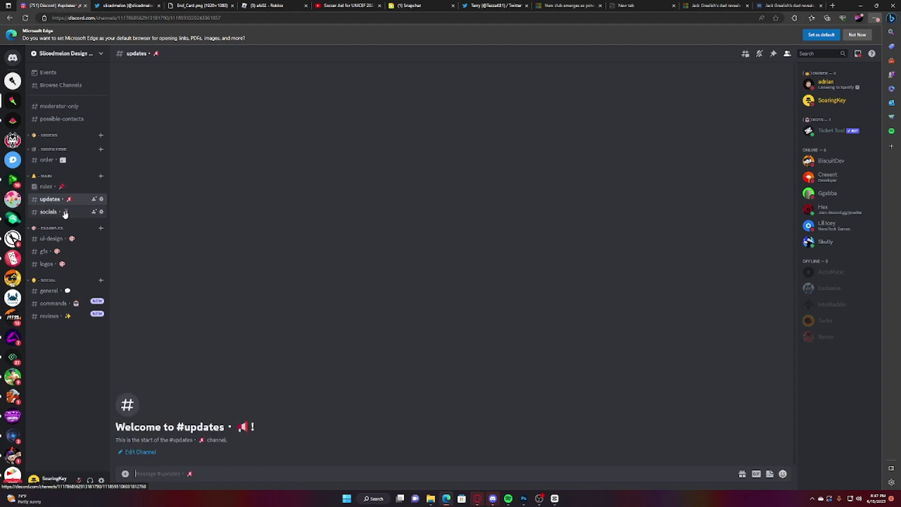
left_click(65, 212)
left_click(61, 242)
left_click(62, 252)
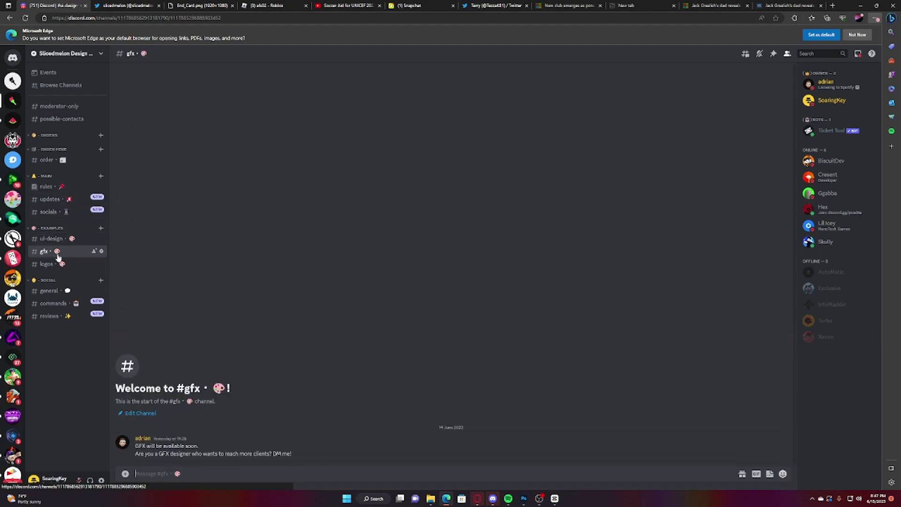
left_click(59, 239)
Enlarge the Store mockup and another gallery image in #ui-design.
left_click(184, 362)
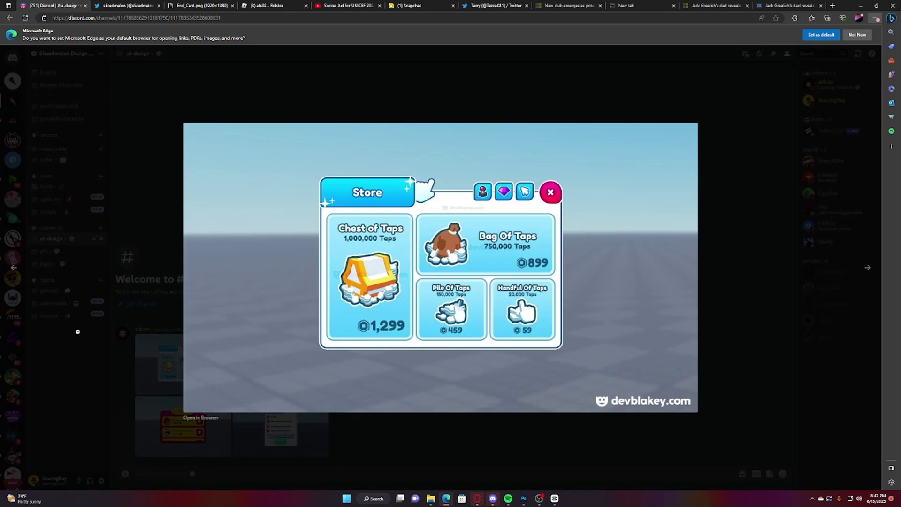
left_click(86, 336)
left_click(191, 402)
left_click(85, 340)
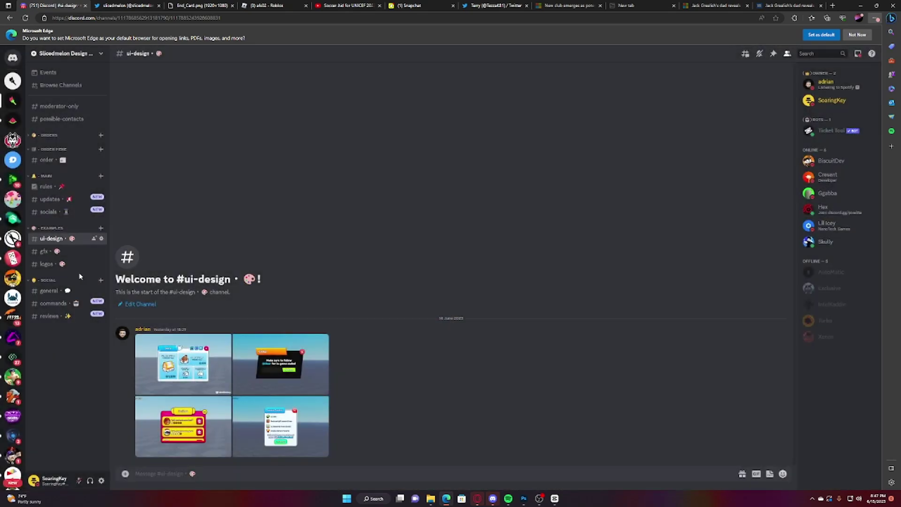
Show the general and commands channels, ending on #reviews.
left_click(65, 291)
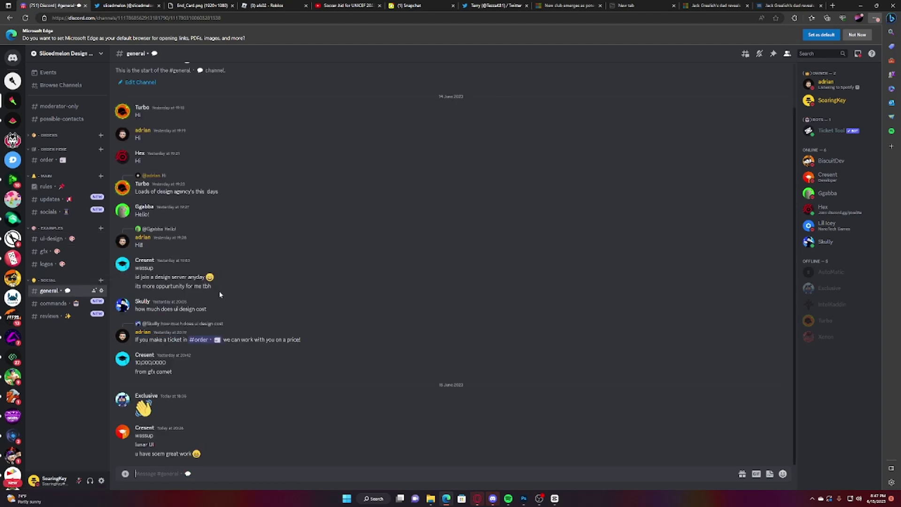
scroll(220, 294, "up", 2)
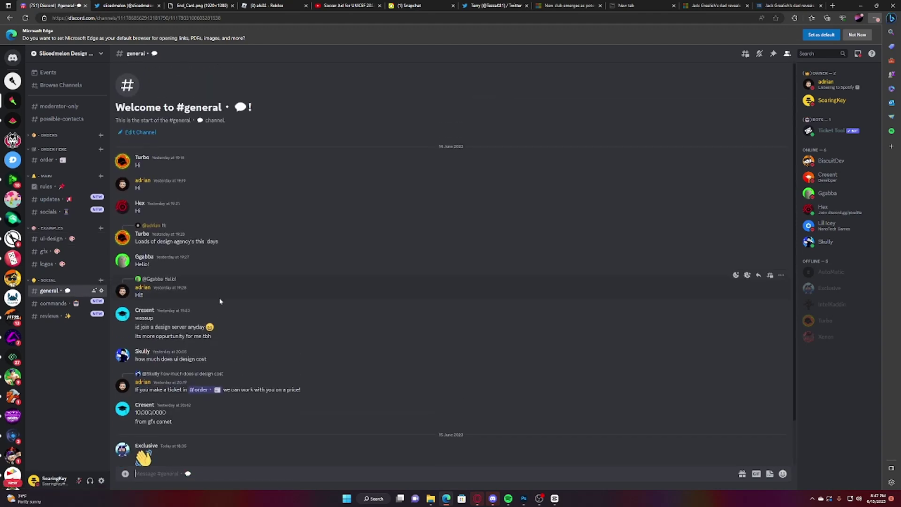
scroll(218, 298, "down", 2)
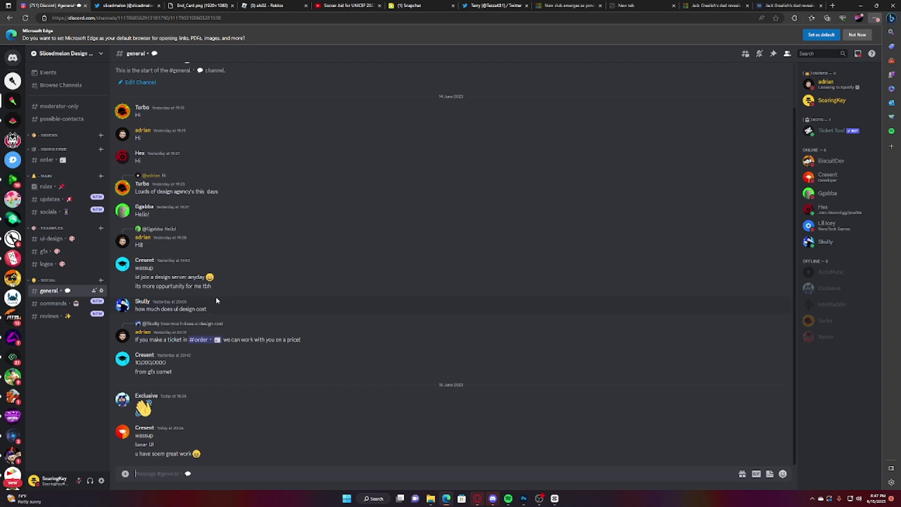
scroll(202, 282, "up", 2)
left_click(70, 304)
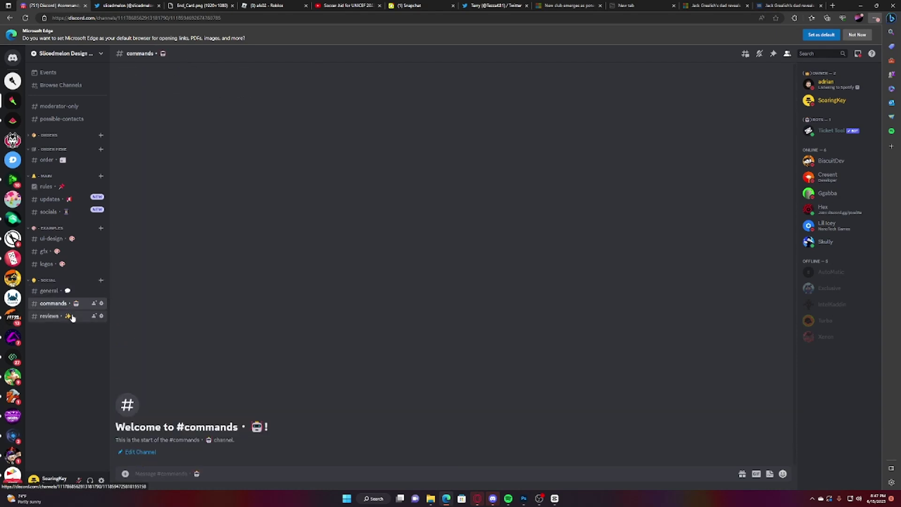
left_click(70, 316)
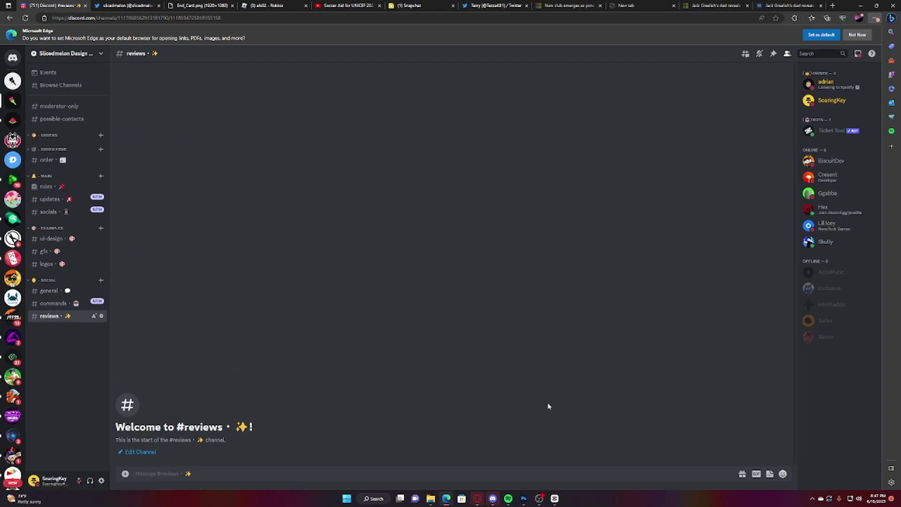